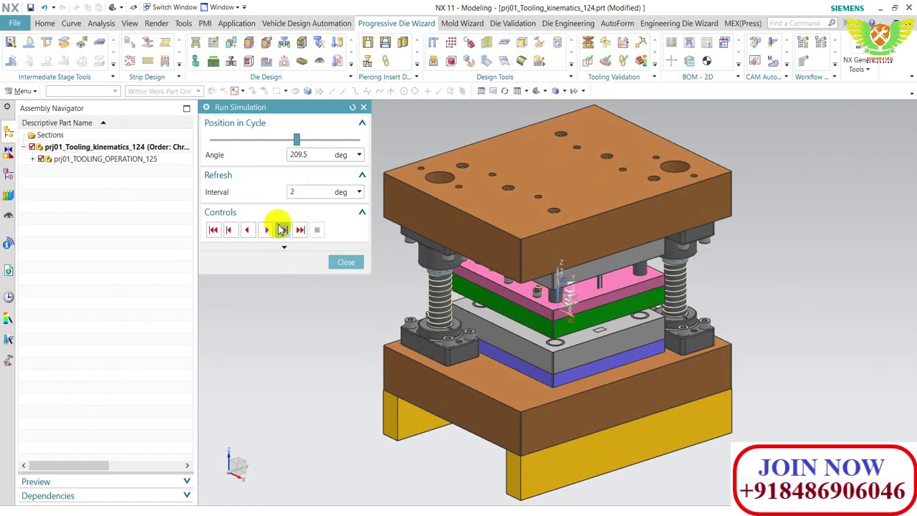
Play the die motion simulation and try refresh intervals of 5, 10 and 1 deg
click(266, 230)
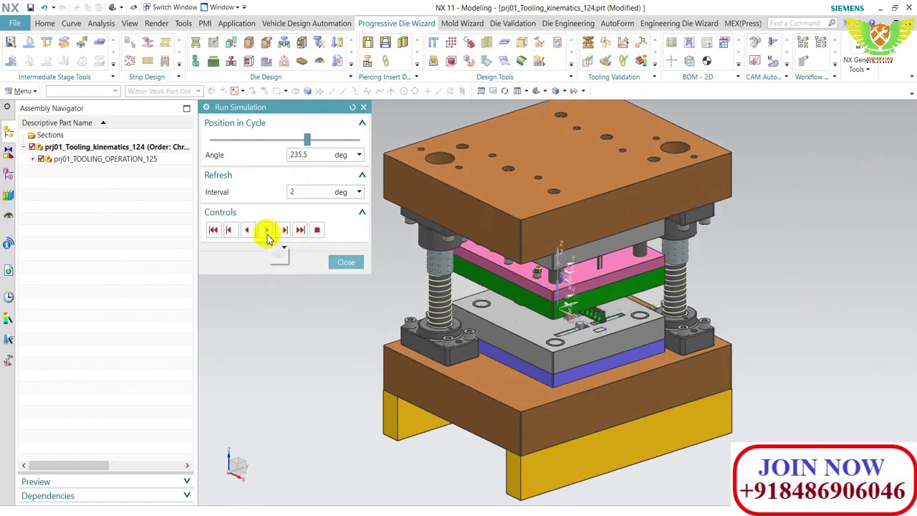
scroll(497, 348, up, 2)
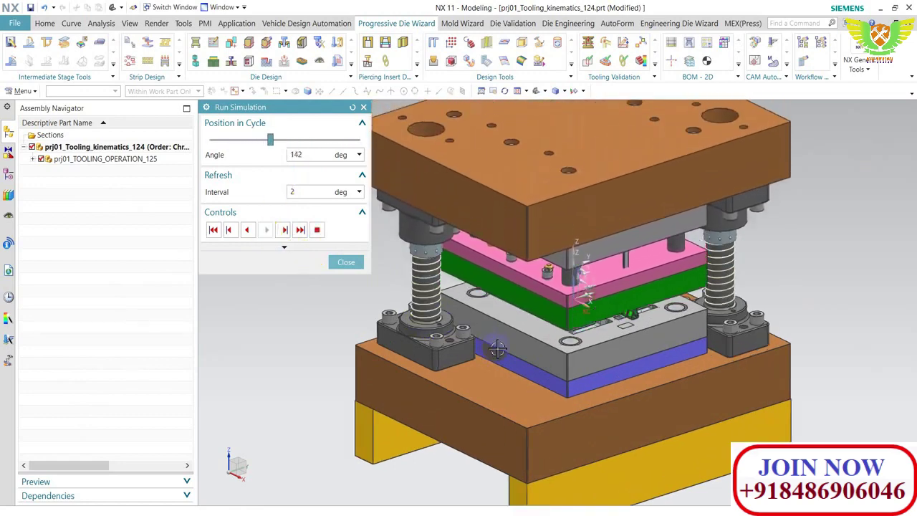
scroll(569, 308, up, 3)
scroll(569, 313, down, 4)
scroll(569, 313, down, 3)
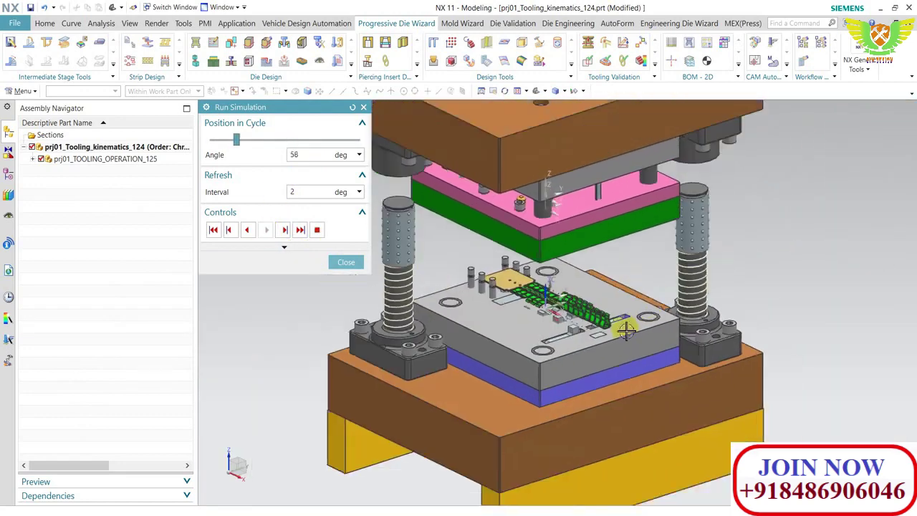
text(5)
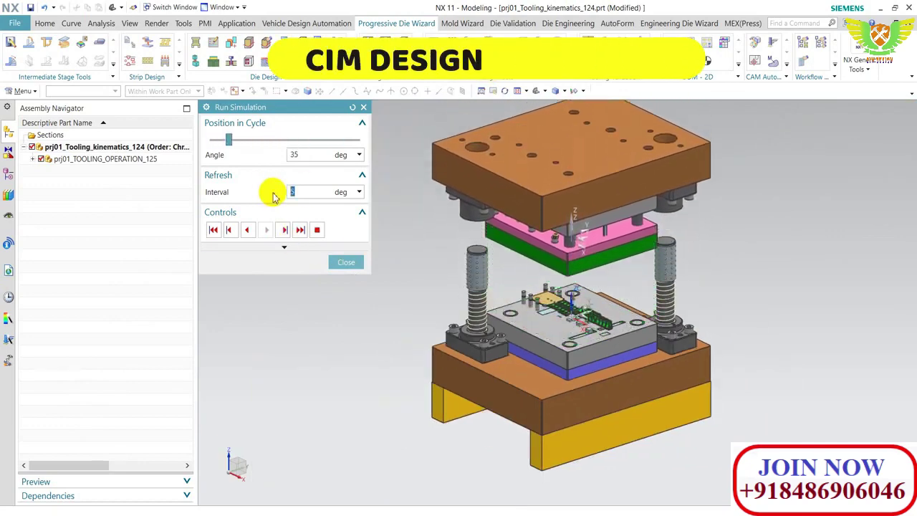
scroll(592, 355, up, 3)
scroll(591, 354, up, 2)
scroll(590, 354, down, 5)
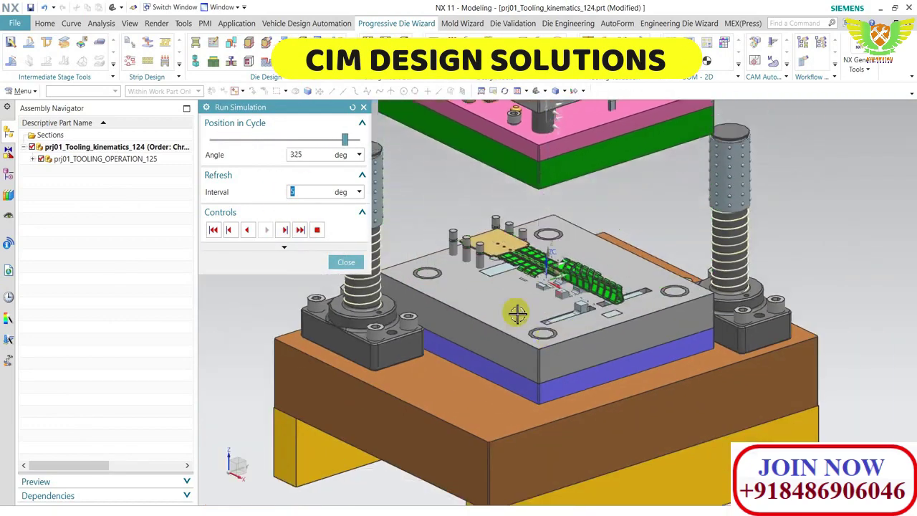
double_click(309, 192)
text(10)
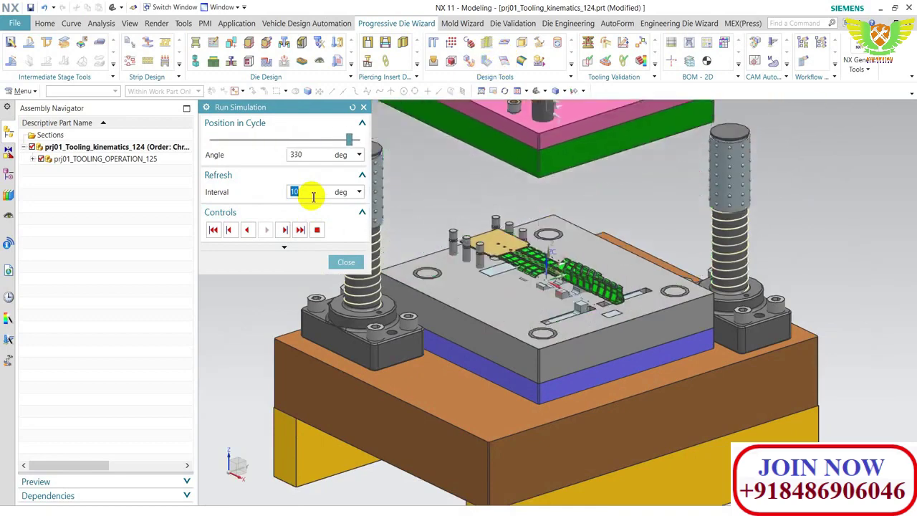
text(1)
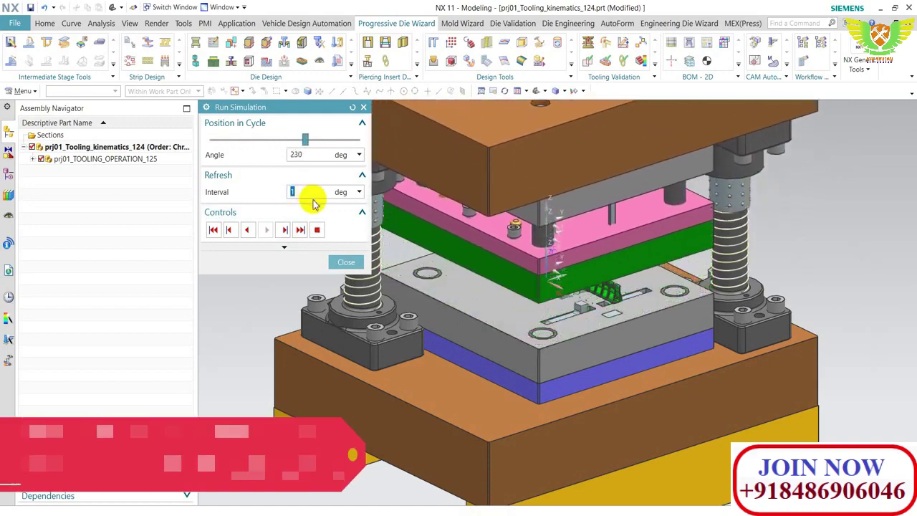
Zoom in on the formed strip and set the refresh interval to 2 deg
scroll(469, 229, up, 2)
scroll(521, 259, up, 3)
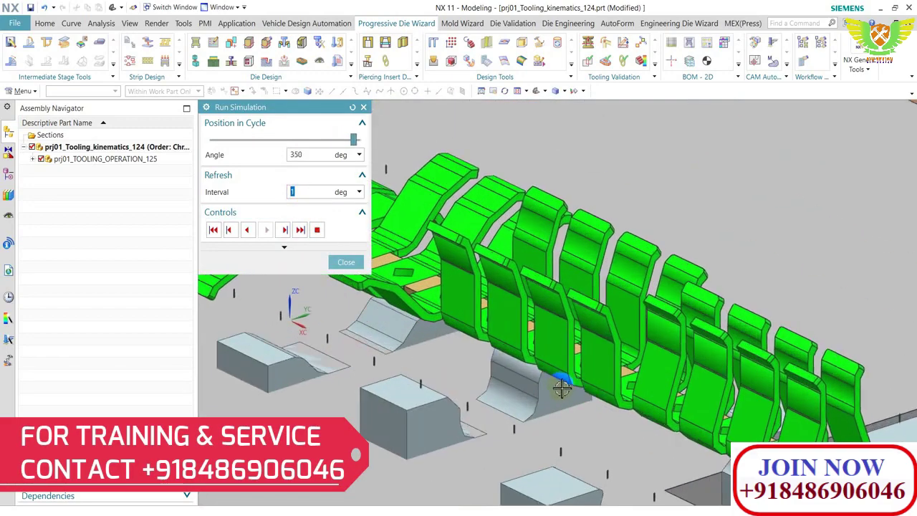
scroll(522, 260, down, 5)
scroll(557, 372, up, 4)
scroll(473, 203, up, 2)
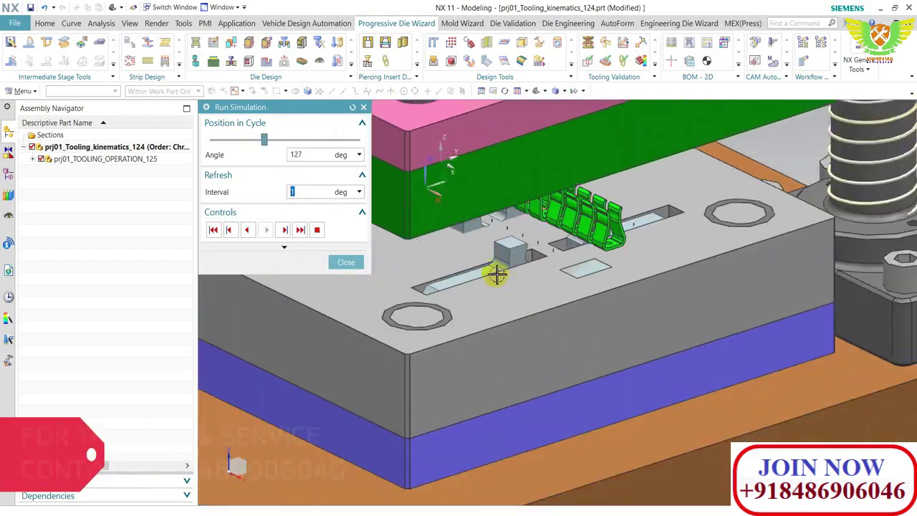
scroll(497, 270, down, 3)
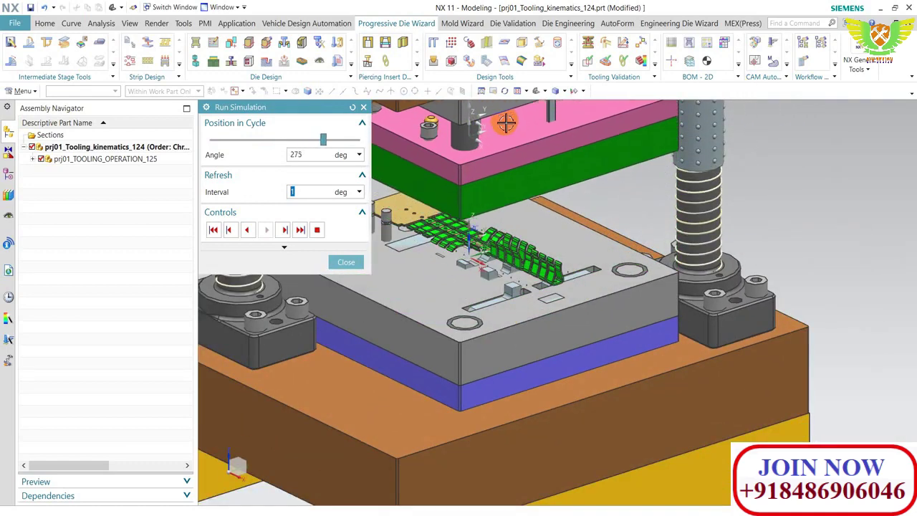
scroll(524, 285, up, 1)
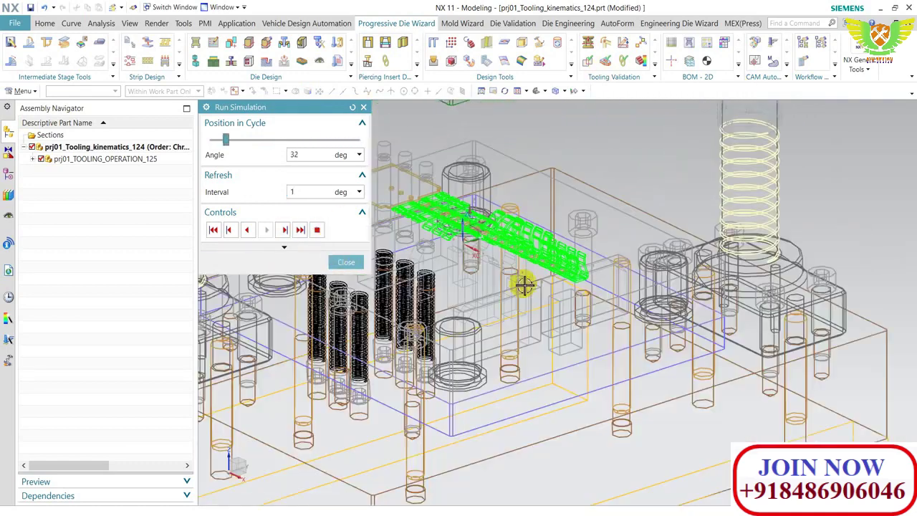
text(2)
key(Return)
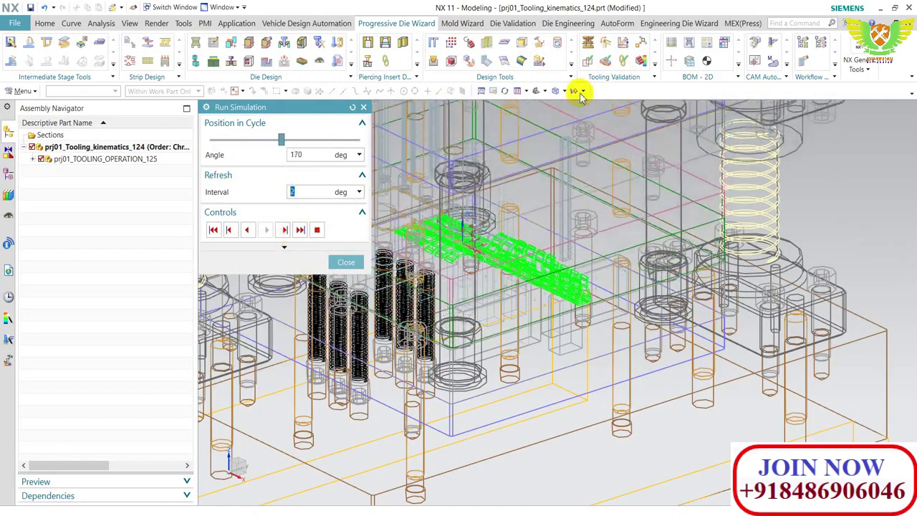
scroll(560, 342, up, 3)
Zoom and orbit around the formed strip while the simulation plays
scroll(475, 265, up, 2)
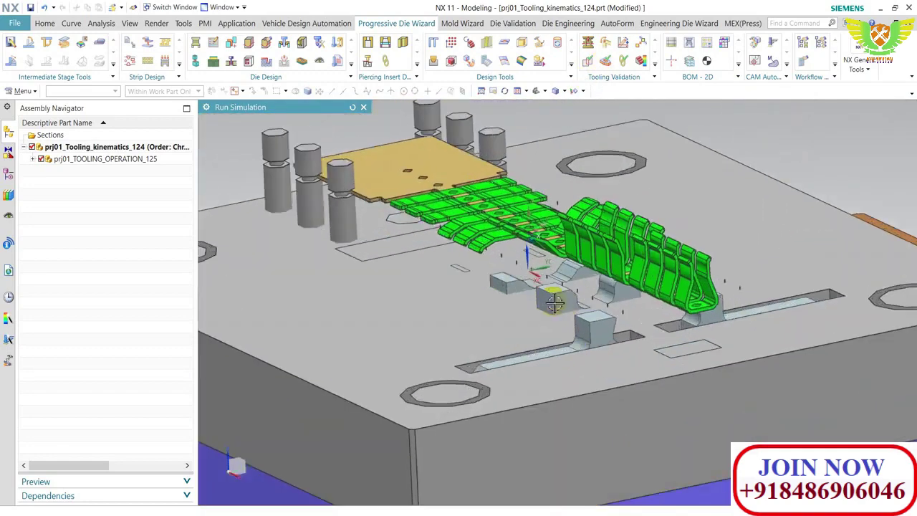
scroll(476, 276, up, 2)
scroll(478, 265, down, 2)
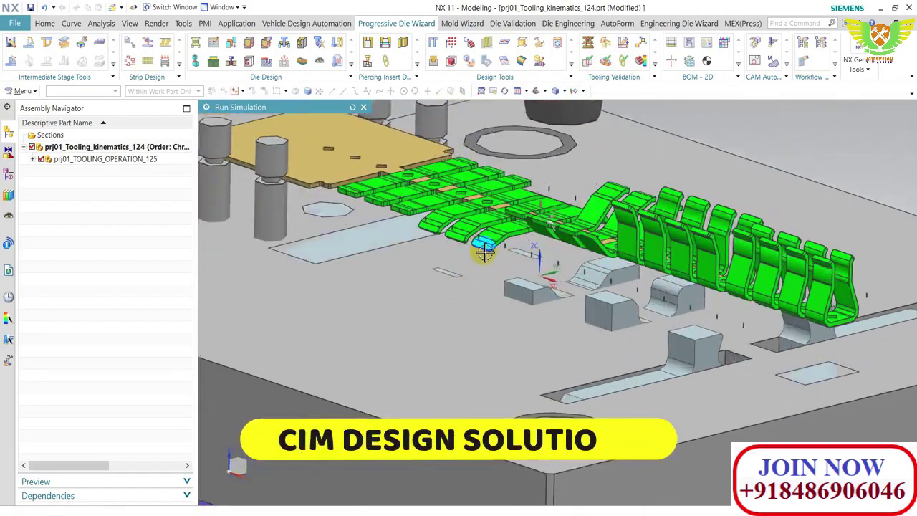
scroll(466, 315, down, 2)
middle_drag(458, 317, 436, 322)
scroll(480, 340, up, 2)
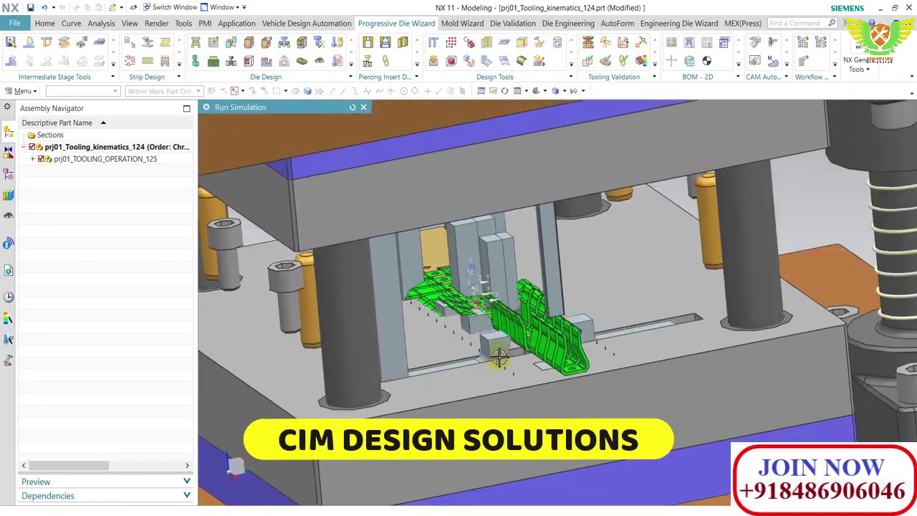
mouse_move(314, 108)
mouse_down()
mouse_move(326, 108)
mouse_move(315, 107)
mouse_up()
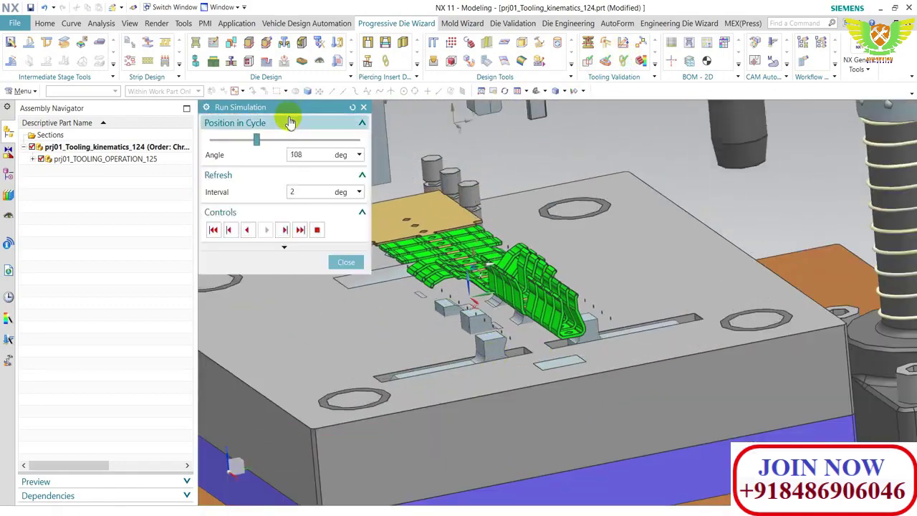
Change the refresh interval toward 0.5 deg and orbit out to view the whole die plate
double_click(292, 192)
text(1)
scroll(502, 375, up, 2)
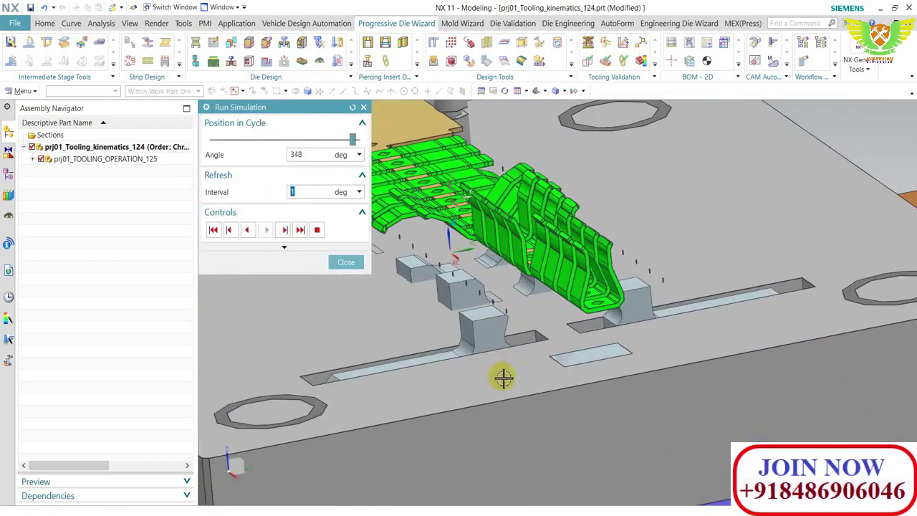
scroll(491, 365, up, 1)
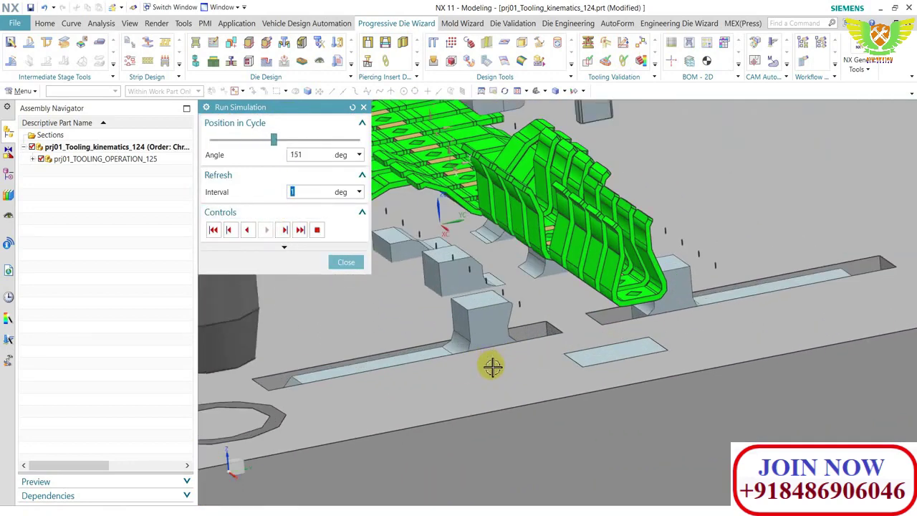
text(0.5)
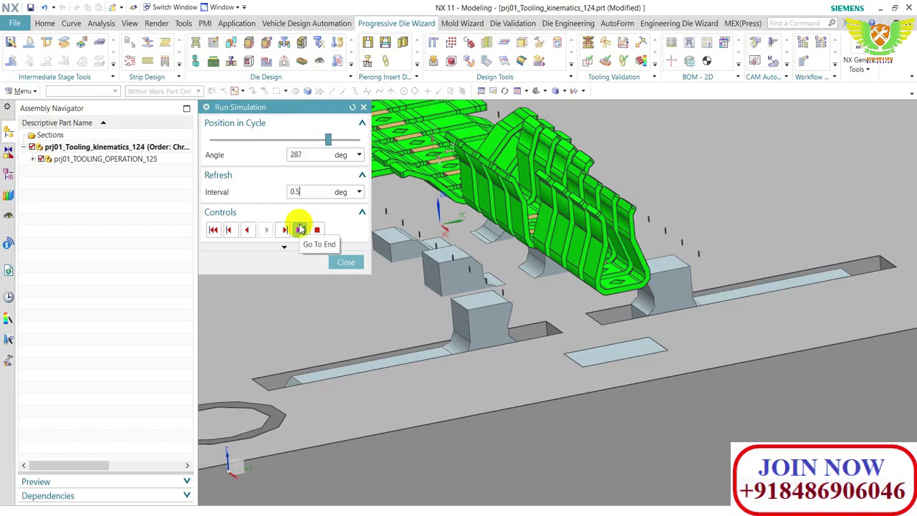
scroll(430, 340, down, 2)
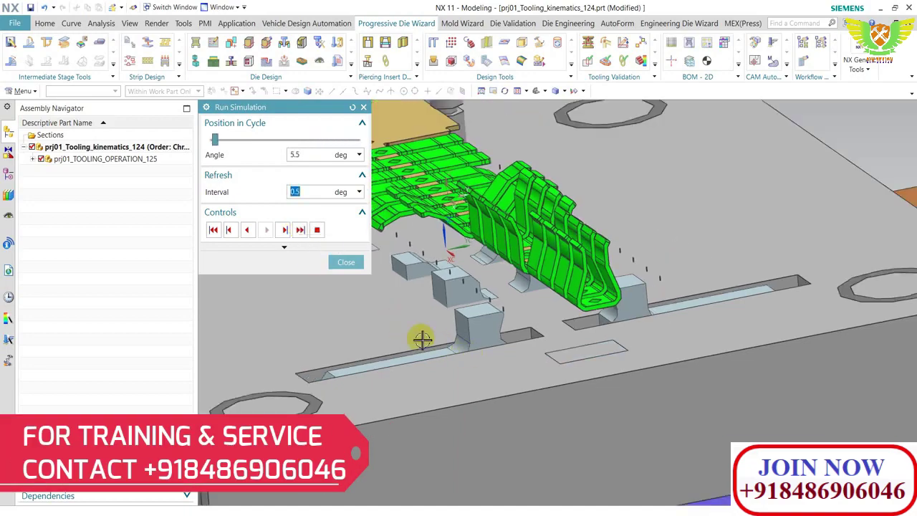
scroll(538, 346, down, 2)
mouse_move(440, 349)
middle_down()
mouse_move(471, 332)
mouse_move(570, 316)
mouse_move(520, 346)
mouse_move(526, 334)
middle_up()
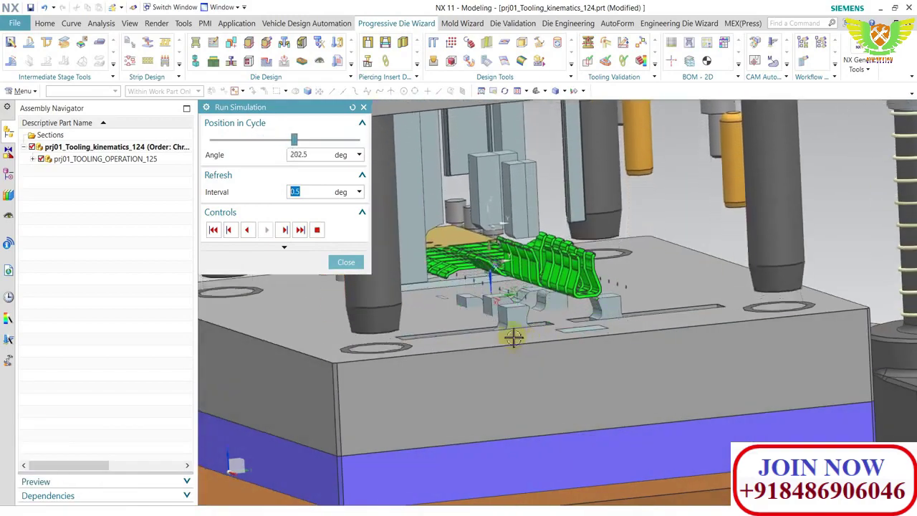
scroll(514, 338, up, 2)
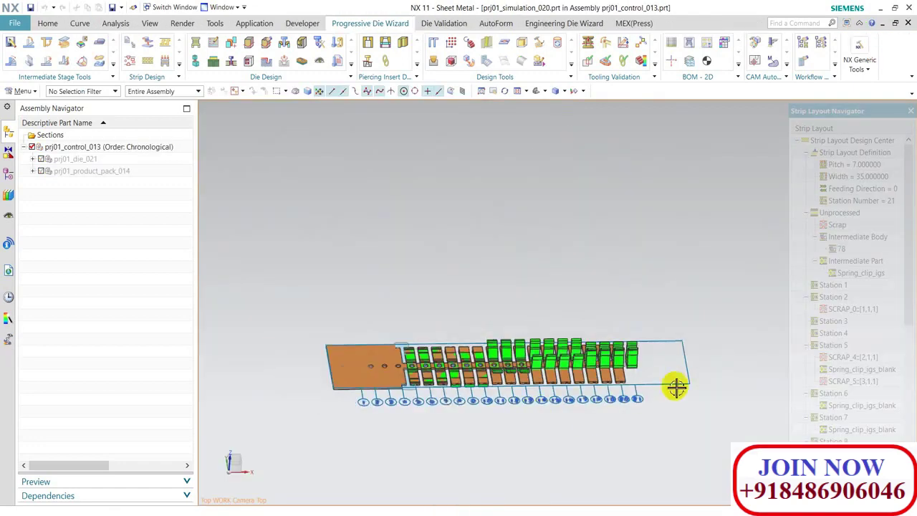
scroll(831, 176, down, 1)
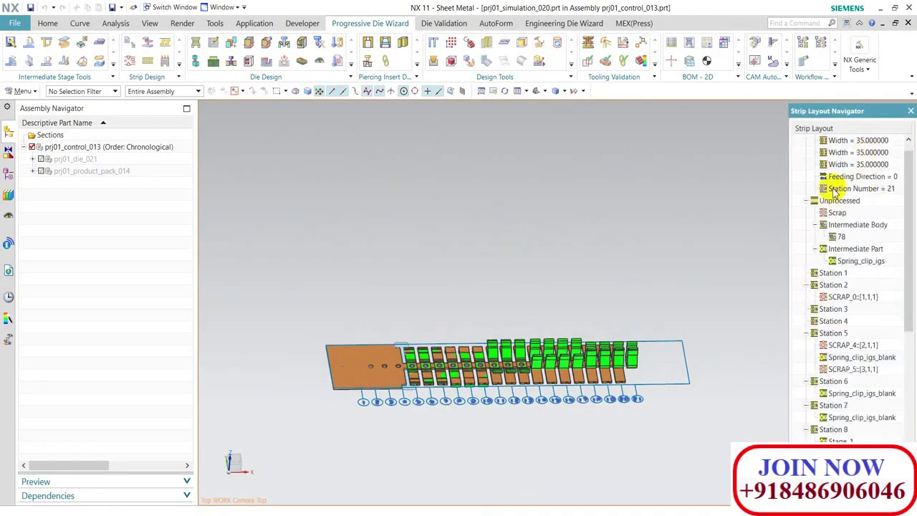
Update the blank orientation on the Strip Layout Definition for stations 5 through 21
scroll(831, 165, up, 1)
right_click(850, 152)
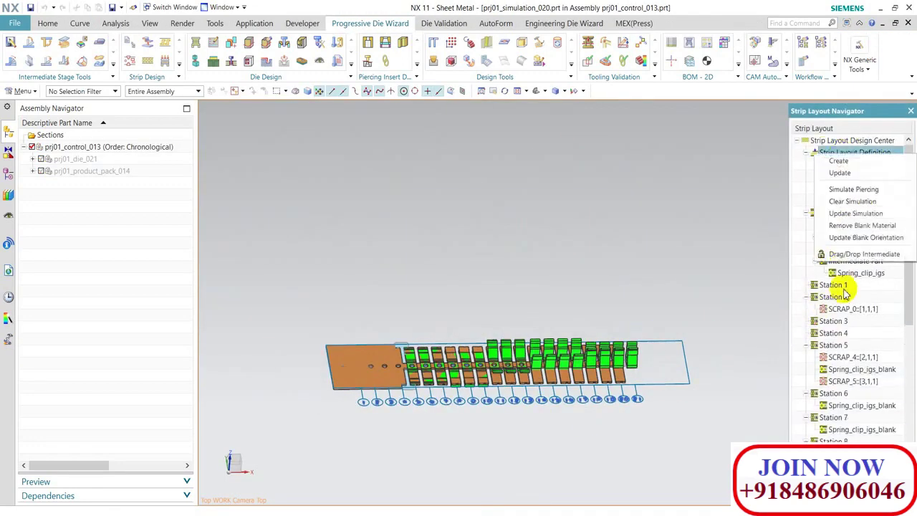
click(860, 225)
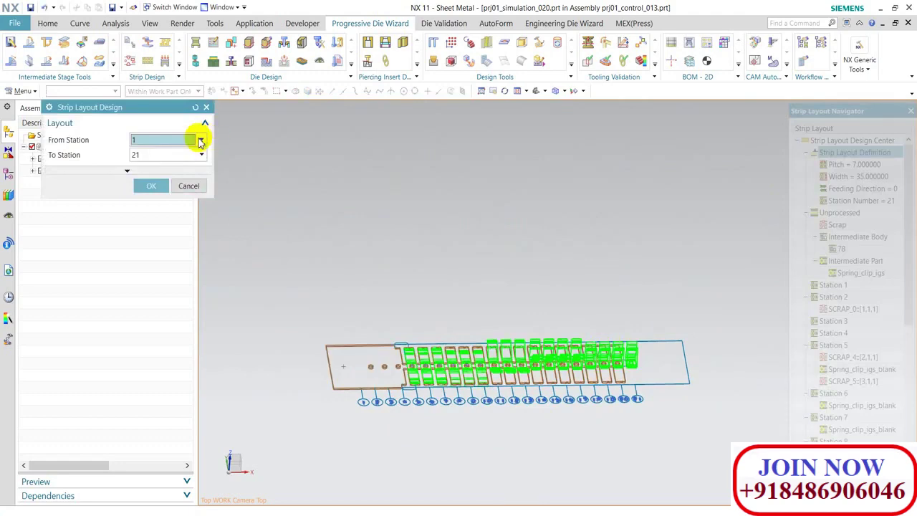
scroll(412, 387, up, 5)
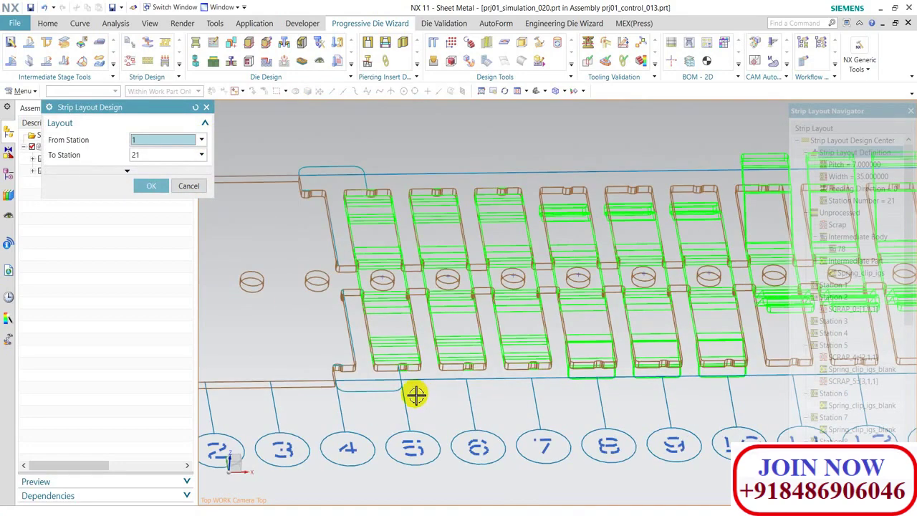
click(200, 140)
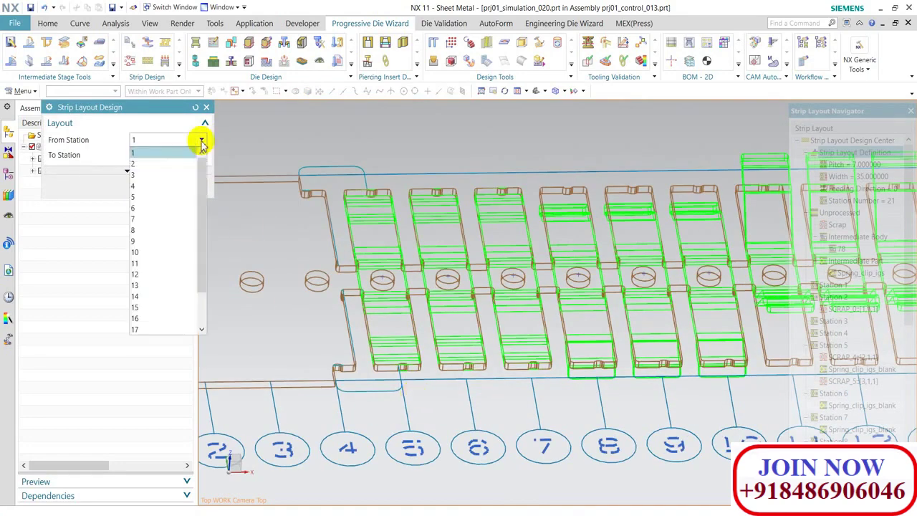
click(145, 197)
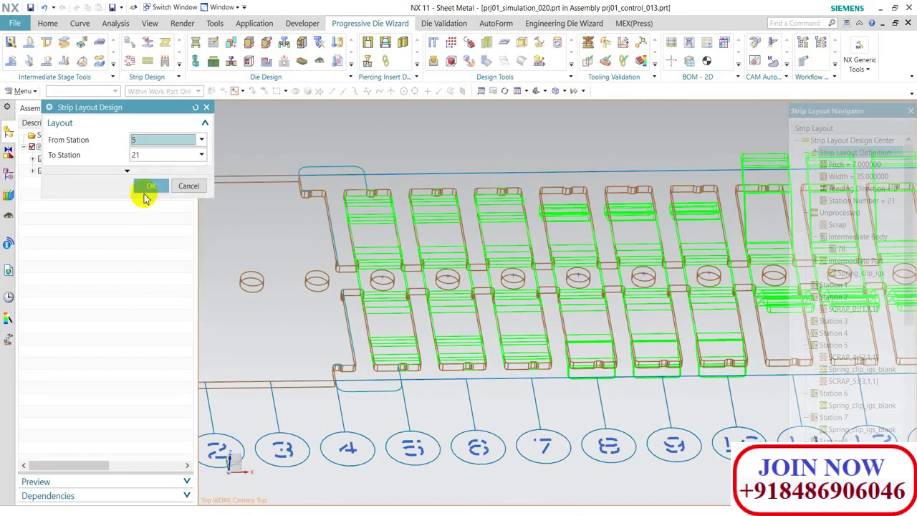
click(201, 155)
click(200, 155)
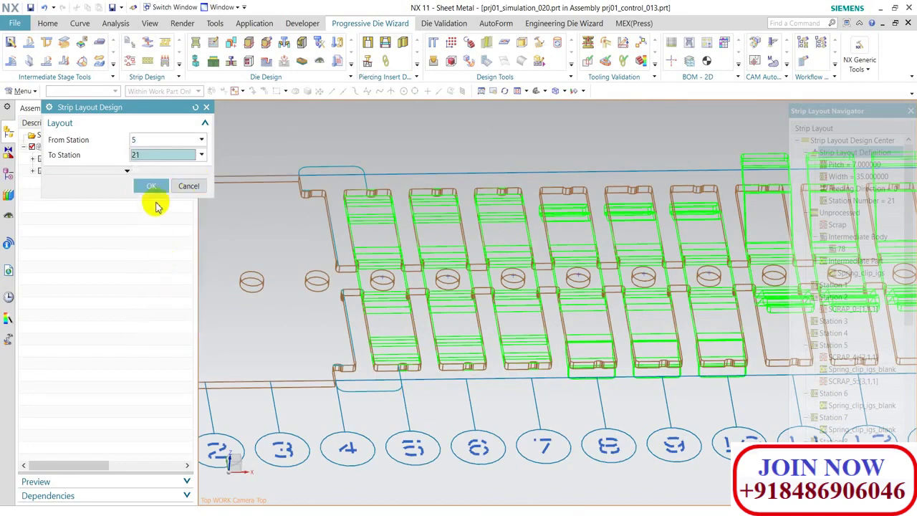
click(152, 188)
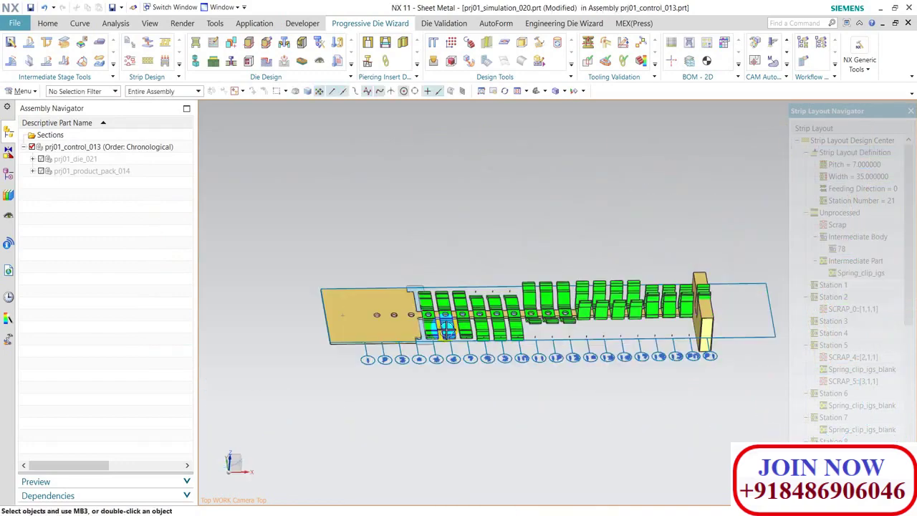
Rotate the simulated strip and hide the yellow block at its end
mouse_move(434, 332)
middle_down()
mouse_move(692, 322)
mouse_move(675, 340)
mouse_move(655, 337)
mouse_move(712, 311)
mouse_move(624, 338)
mouse_move(600, 375)
mouse_move(610, 344)
middle_up()
click(674, 320)
click(746, 295)
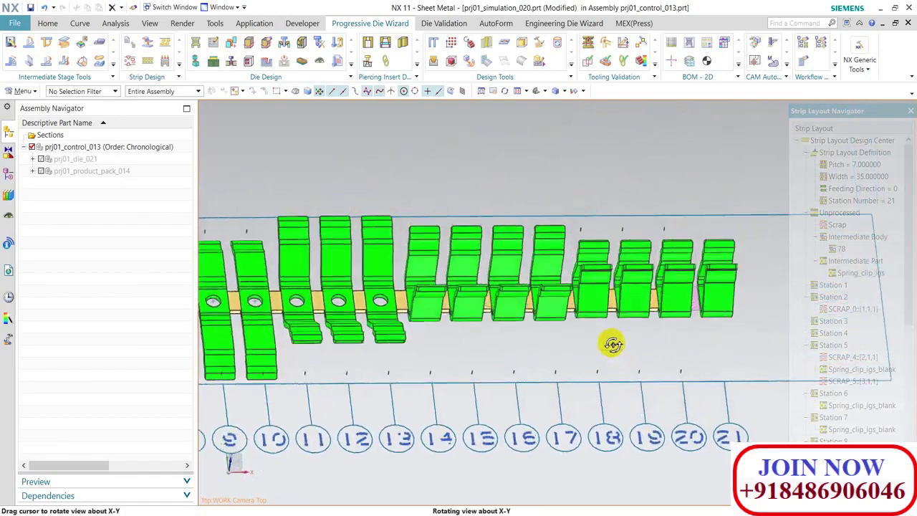
scroll(686, 296, up, 3)
scroll(686, 297, down, 1)
scroll(645, 326, down, 2)
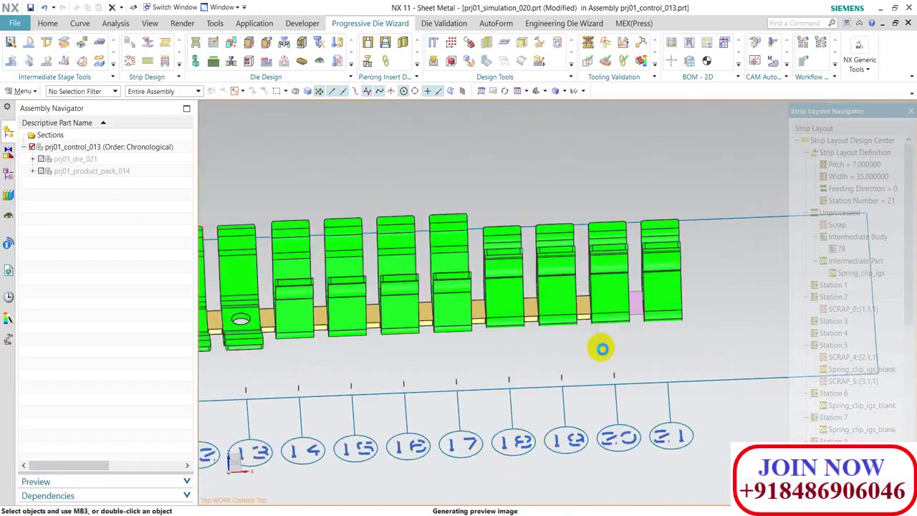
scroll(602, 348, down, 2)
Orbit around the whole strip, switch to Top view, then tilt back into 3D
middle_drag(573, 348, 483, 412)
scroll(495, 348, up, 4)
mouse_move(495, 347)
middle_down()
mouse_move(526, 272)
mouse_move(541, 280)
mouse_move(498, 317)
mouse_move(562, 318)
mouse_move(542, 344)
mouse_move(555, 232)
mouse_move(569, 311)
middle_up()
scroll(562, 316, up, 4)
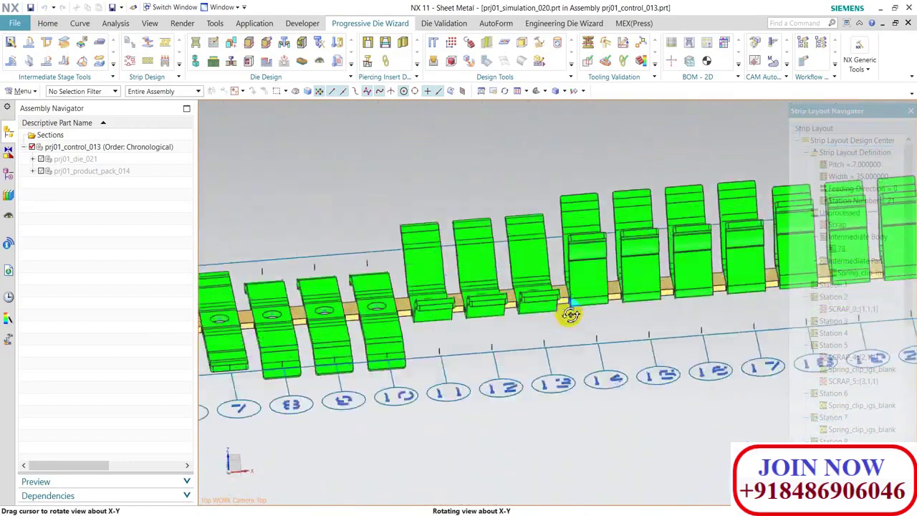
scroll(577, 316, up, 2)
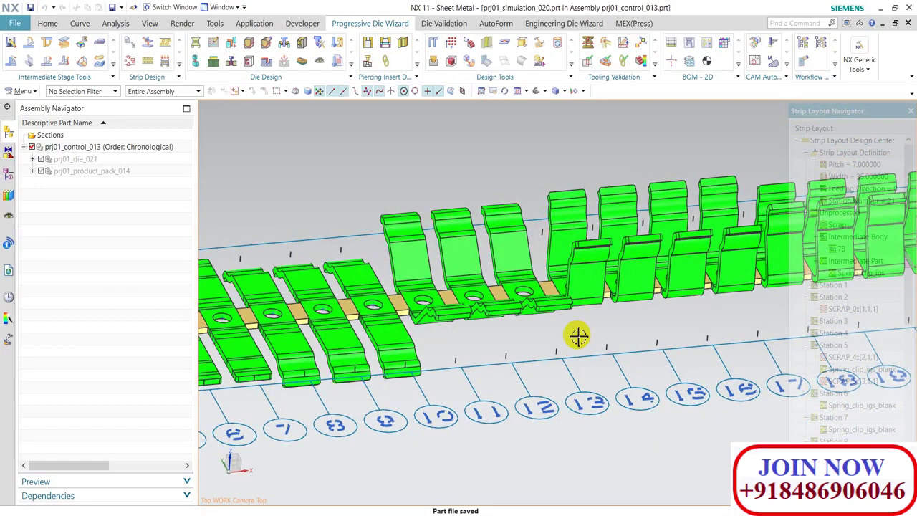
scroll(548, 396, down, 3)
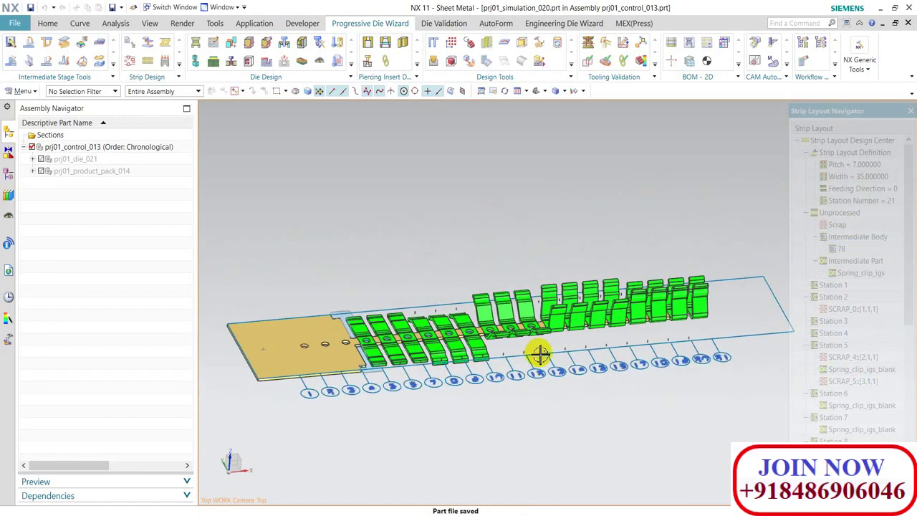
middle_drag(537, 350, 541, 384)
scroll(624, 352, up, 3)
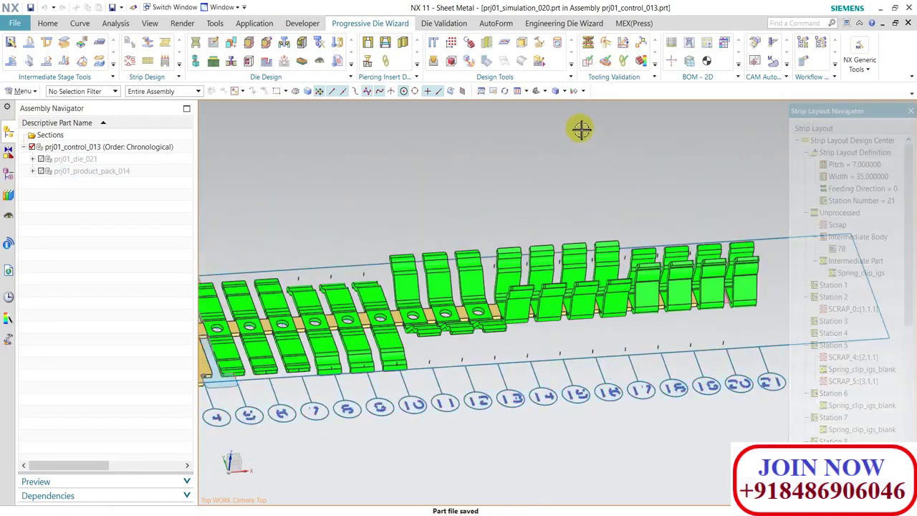
click(546, 92)
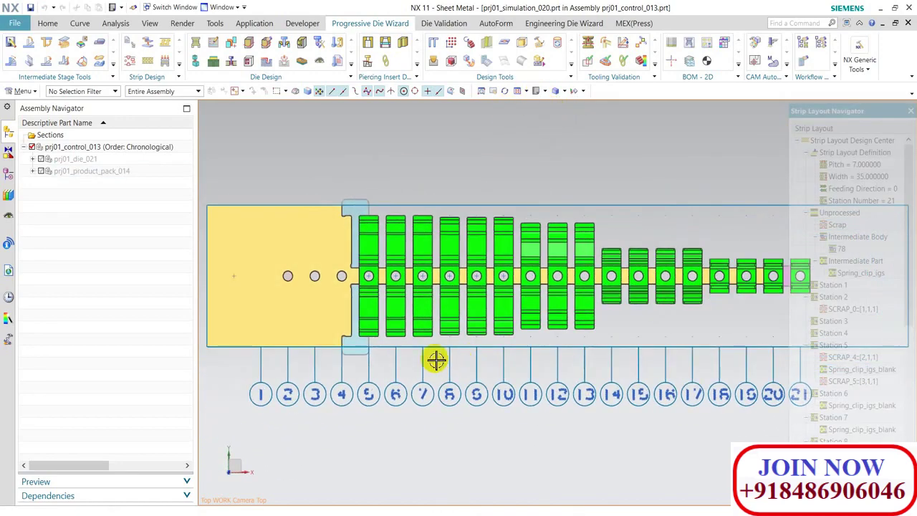
mouse_move(437, 360)
middle_down()
mouse_move(440, 323)
mouse_move(467, 328)
mouse_move(404, 368)
middle_up()
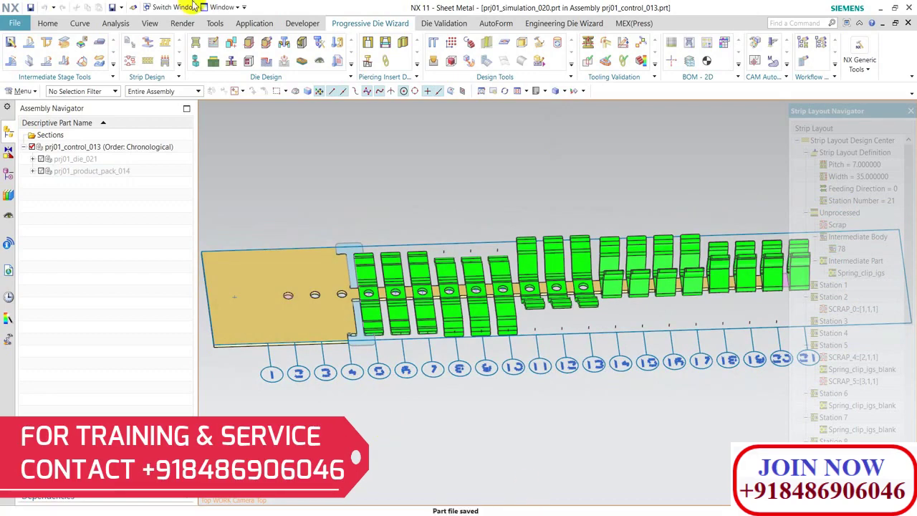
Run Force Calculation on all four scrap processes of the strip
click(165, 60)
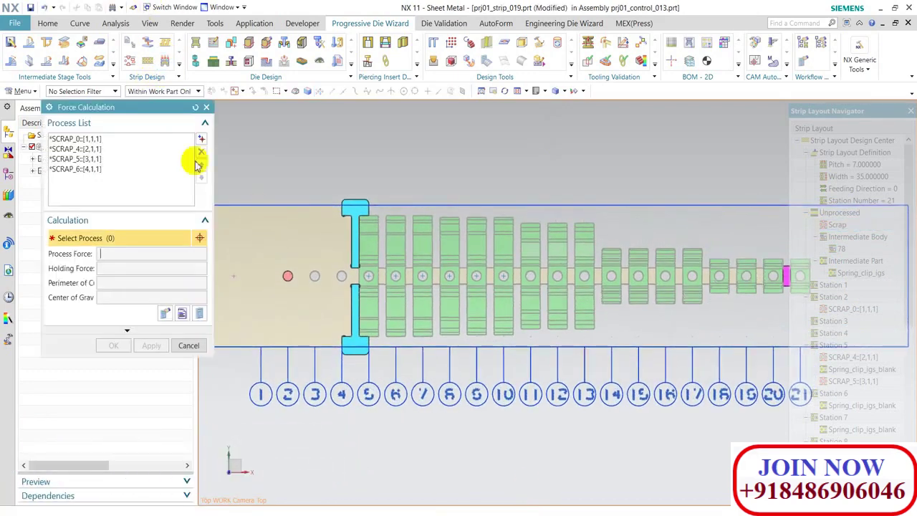
click(91, 170)
shift+click(94, 139)
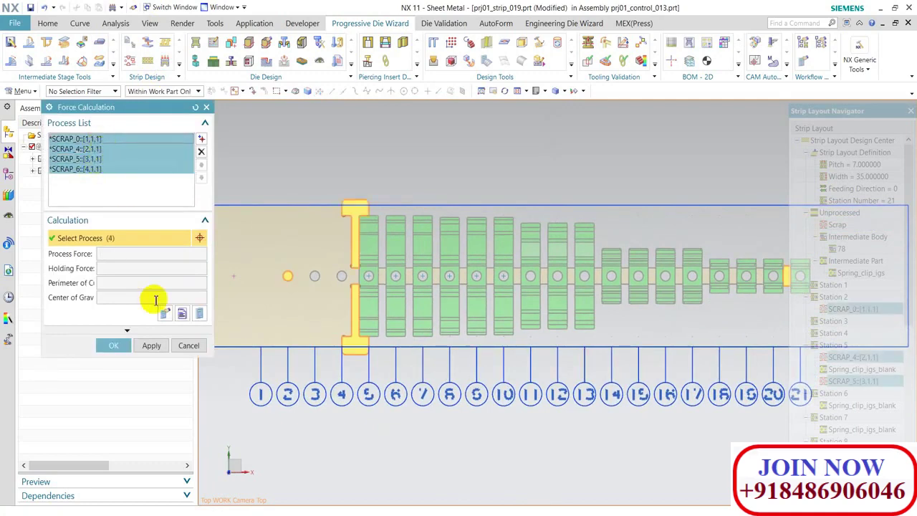
click(164, 315)
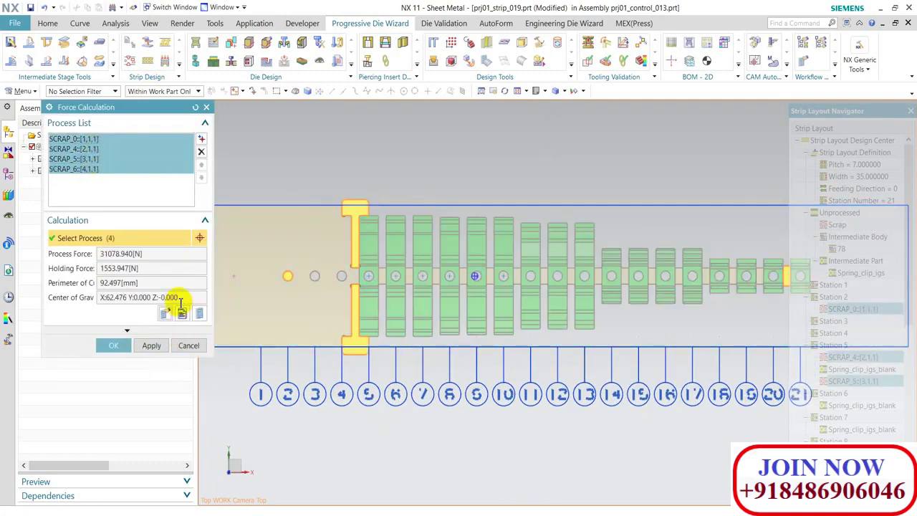
scroll(477, 282, down, 5)
scroll(477, 283, up, 3)
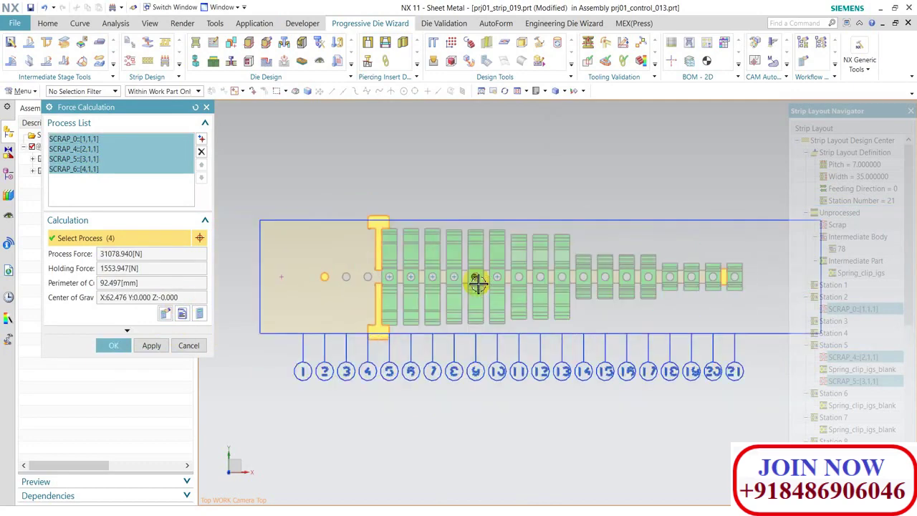
scroll(477, 282, up, 5)
scroll(478, 277, down, 3)
scroll(475, 268, down, 2)
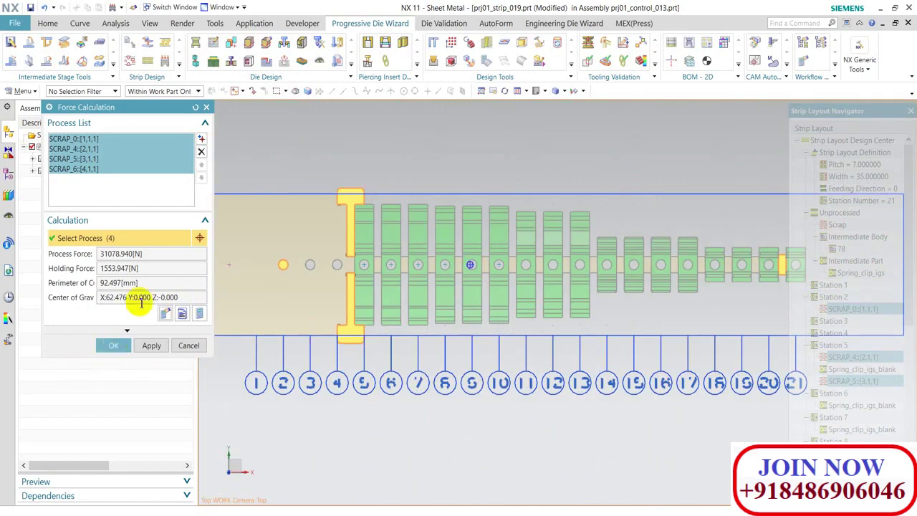
Reselect the four scrap processes, recalculate to 31078.940 N process force, and accept
click(105, 349)
ctrl+click(107, 139)
ctrl+click(92, 149)
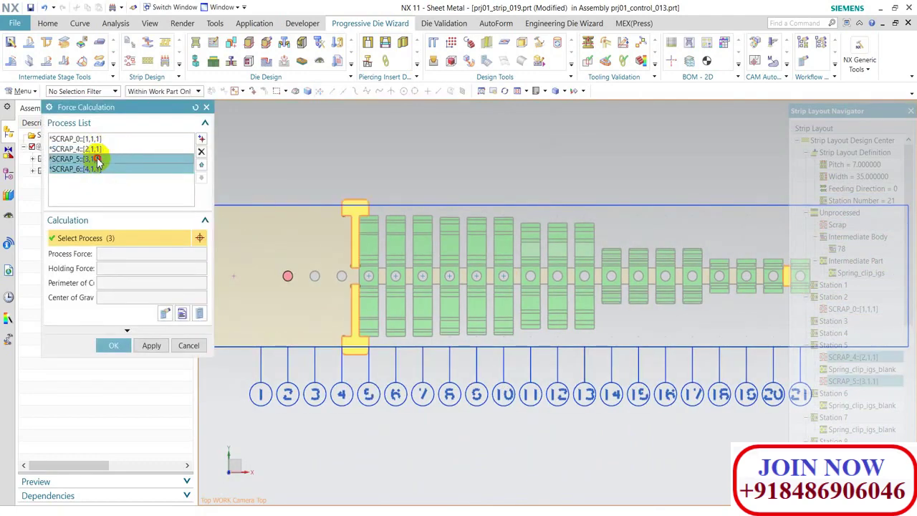
shift+click(102, 139)
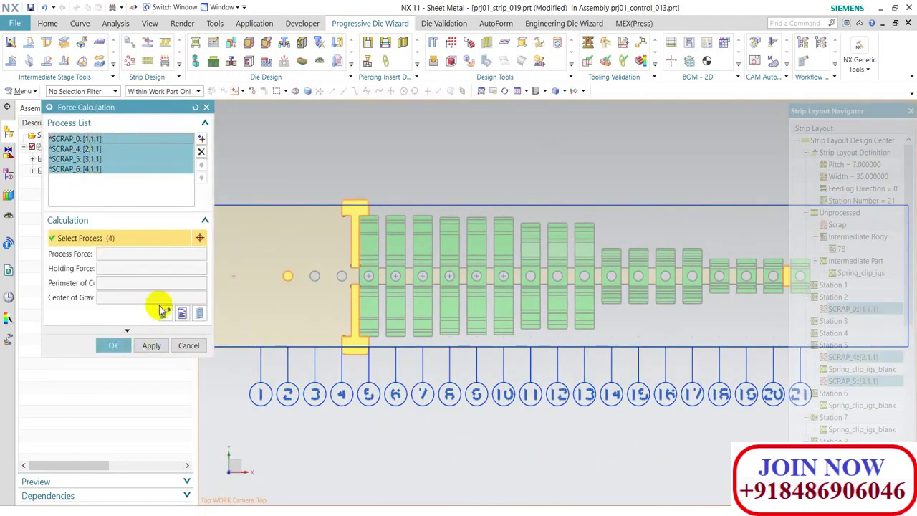
click(164, 316)
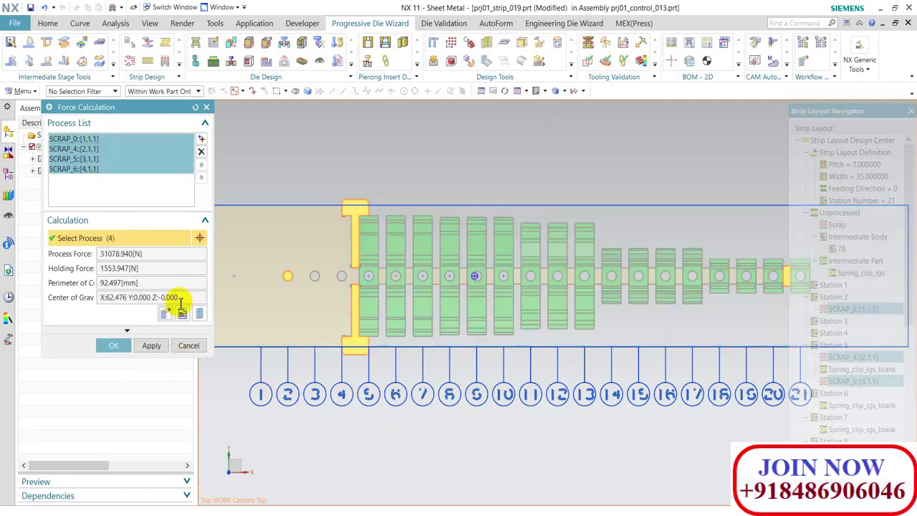
scroll(475, 282, down, 4)
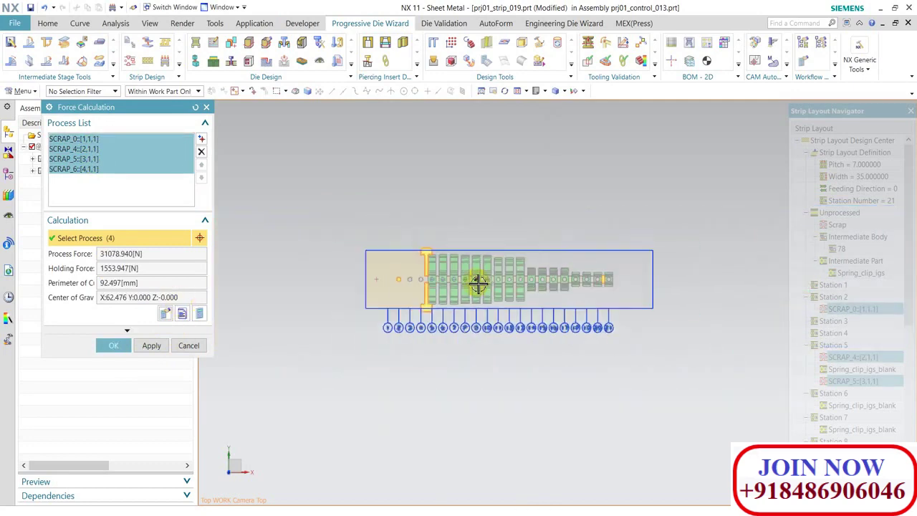
scroll(475, 282, up, 3)
scroll(478, 284, up, 3)
scroll(475, 276, up, 3)
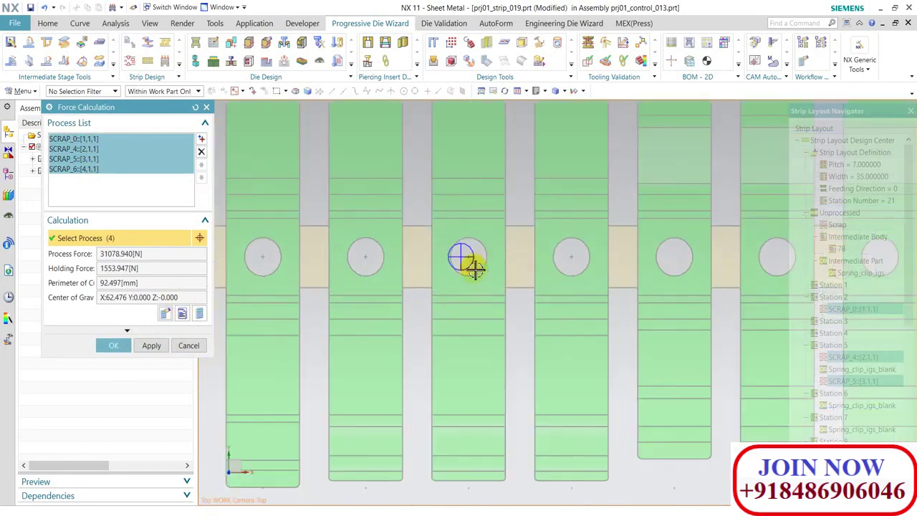
scroll(471, 266, down, 5)
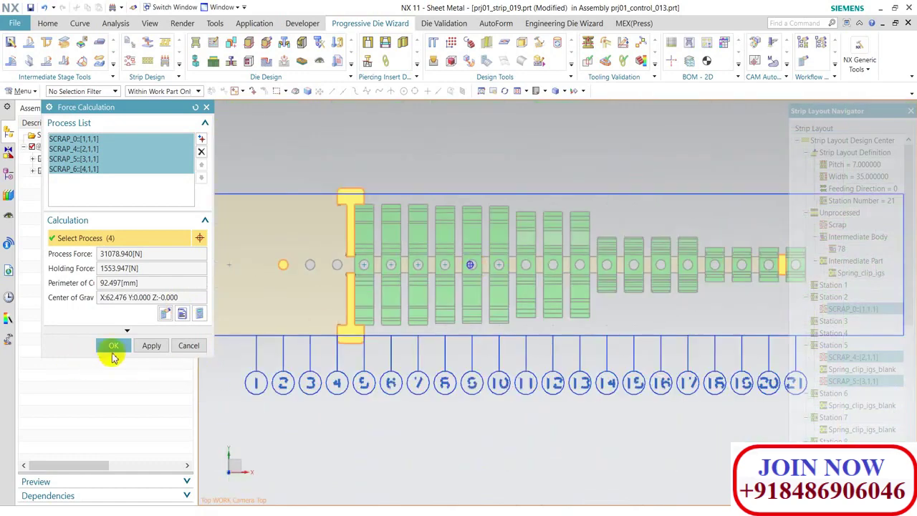
click(113, 345)
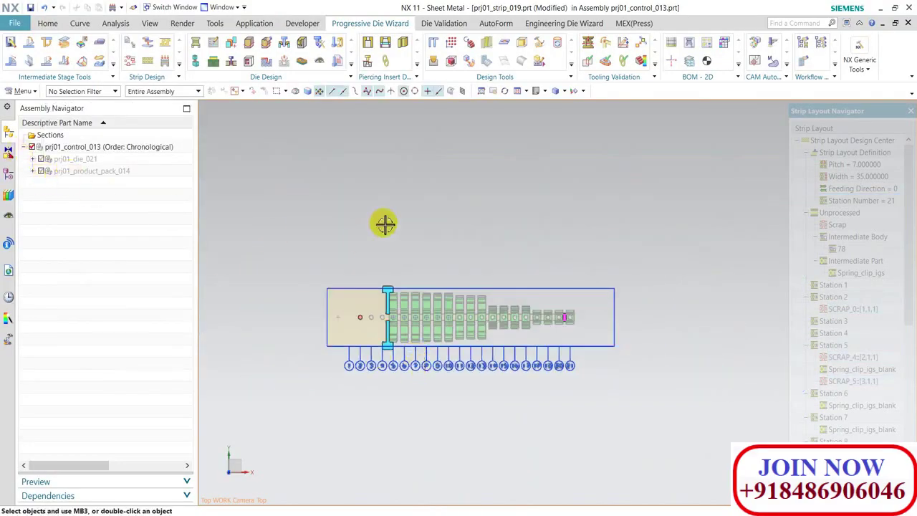
Save the strip part with Ctrl+S
scroll(399, 328, up, 2)
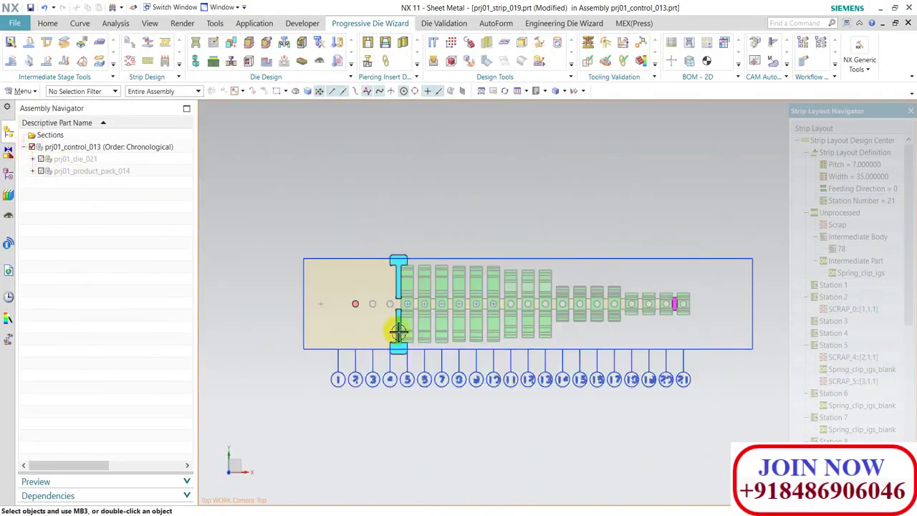
scroll(506, 301, up, 5)
scroll(492, 301, up, 4)
scroll(481, 306, down, 4)
scroll(481, 306, down, 5)
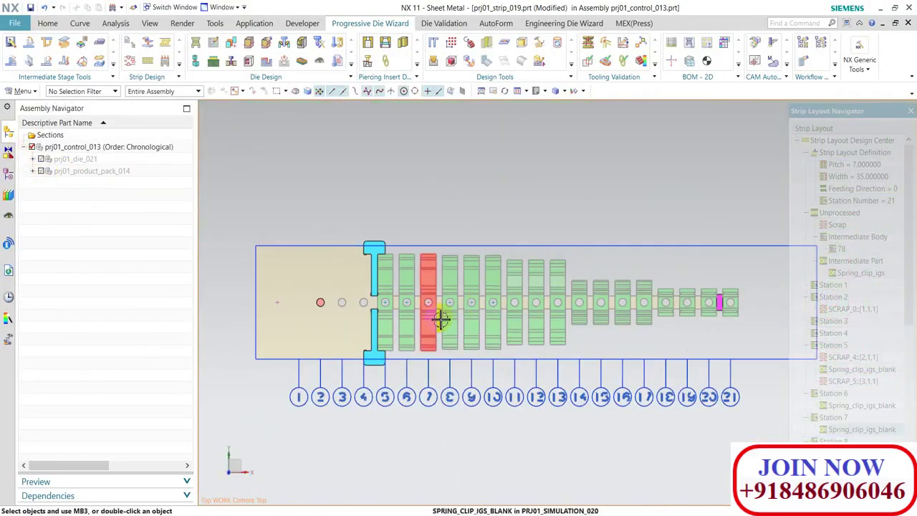
scroll(439, 317, up, 5)
key(ctrl+s)
scroll(439, 317, down, 5)
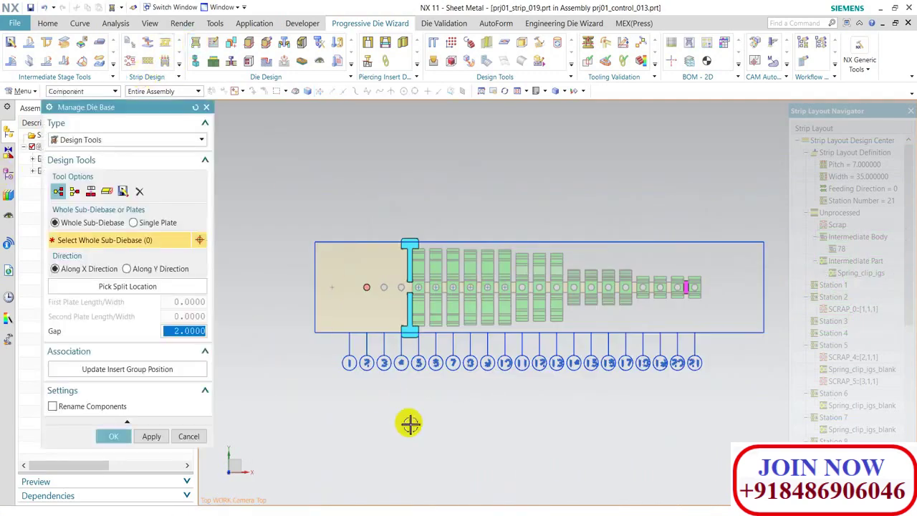
Switch Manage Die Base to a new die base and try the DB_UNIVERSAL2 and DB_UNIVERSAL3 catalogs
click(122, 140)
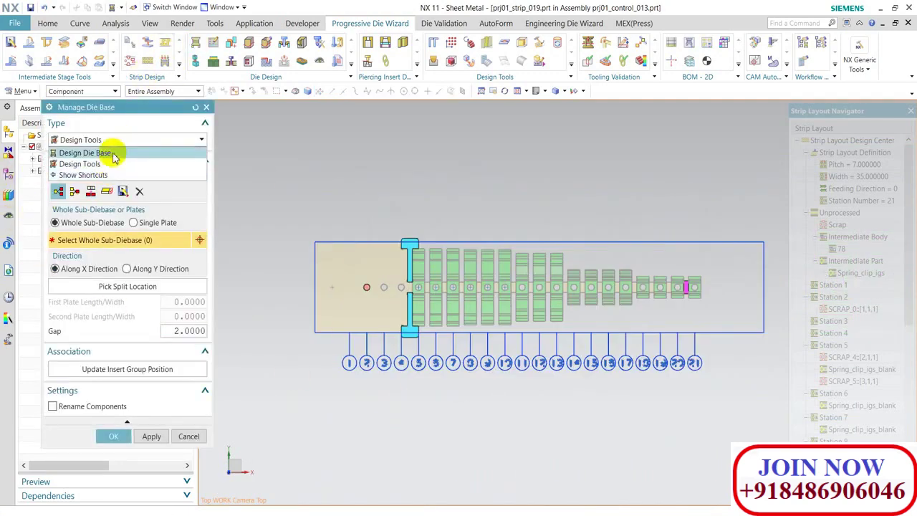
click(113, 152)
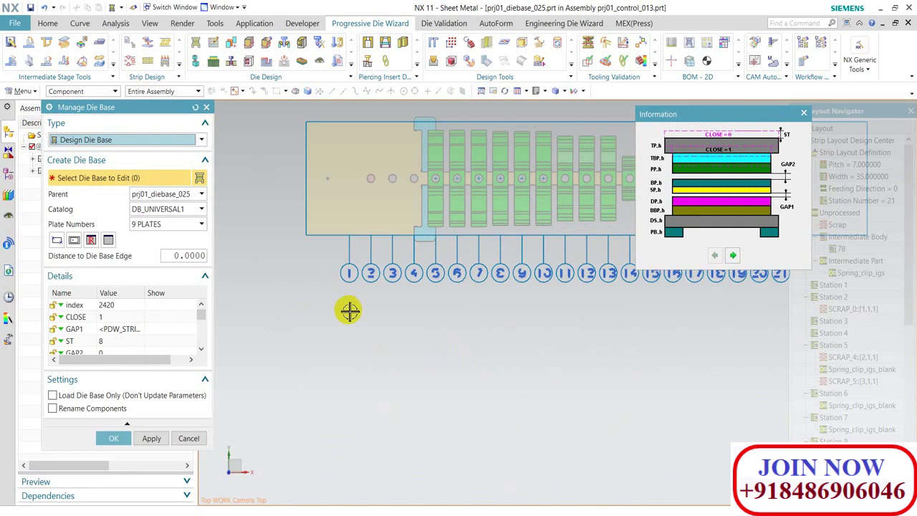
click(200, 225)
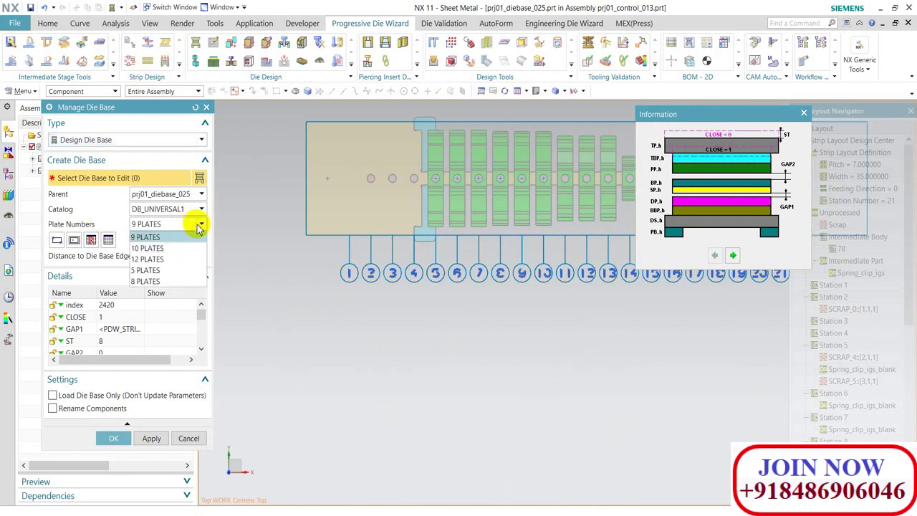
click(199, 226)
click(200, 210)
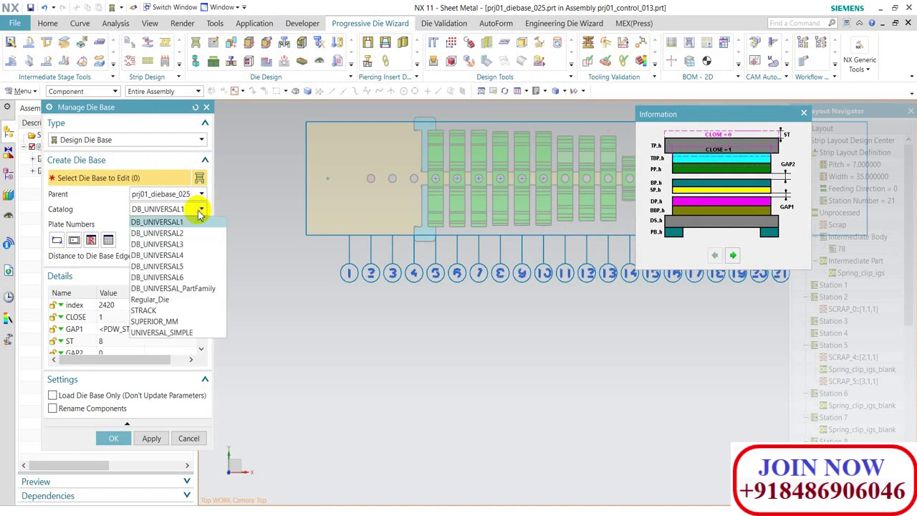
click(190, 233)
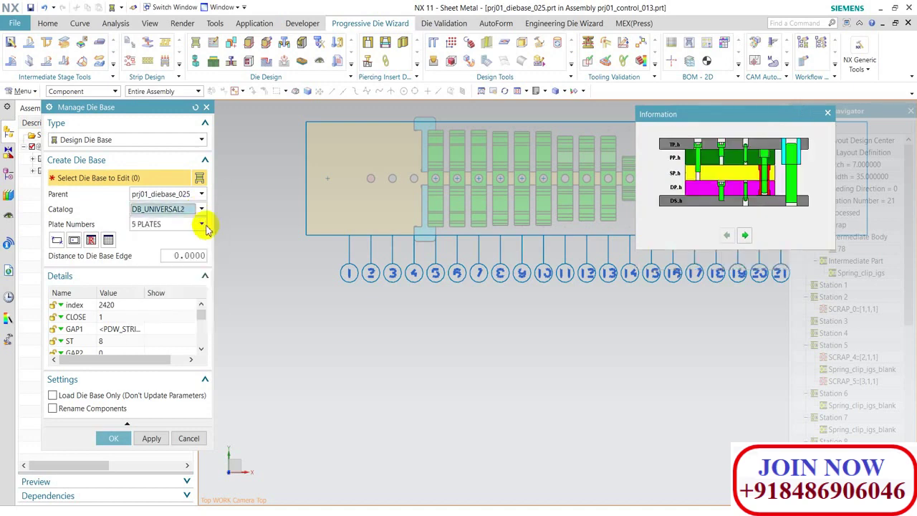
click(202, 209)
click(185, 243)
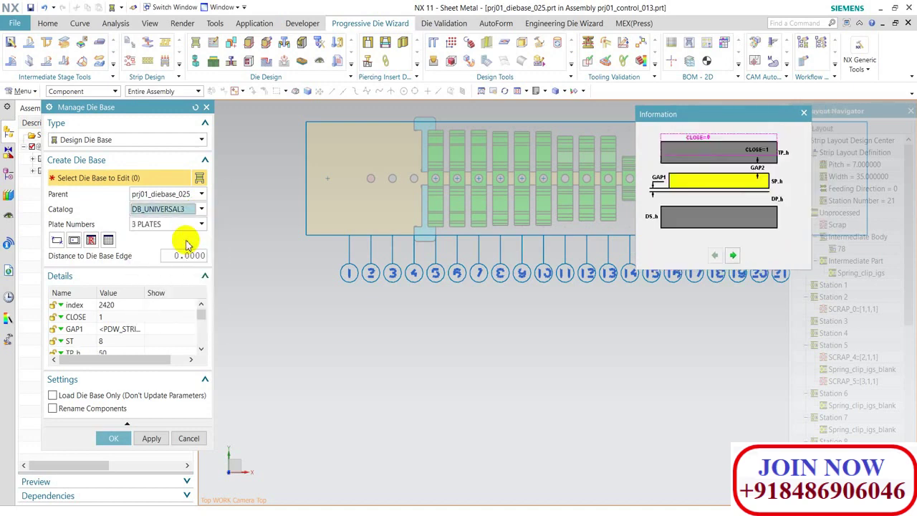
Choose catalog DB_UNIVERSAL1 with 9 PLATES, keeping prj01_diebase_025 as the parent
click(201, 225)
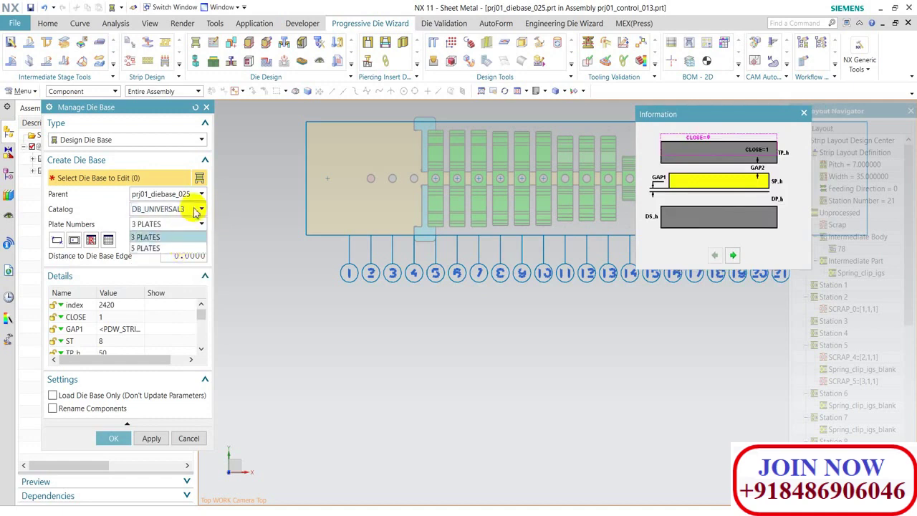
click(195, 209)
click(201, 208)
click(191, 238)
click(202, 194)
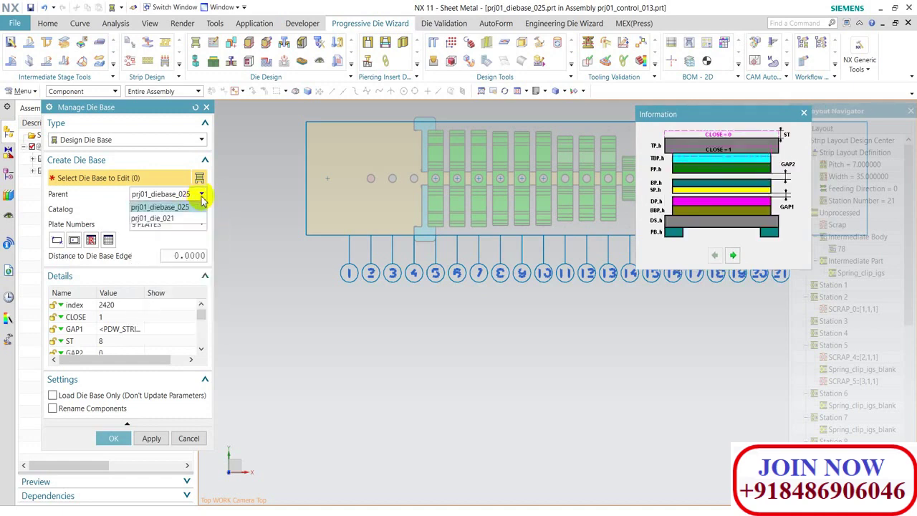
click(188, 207)
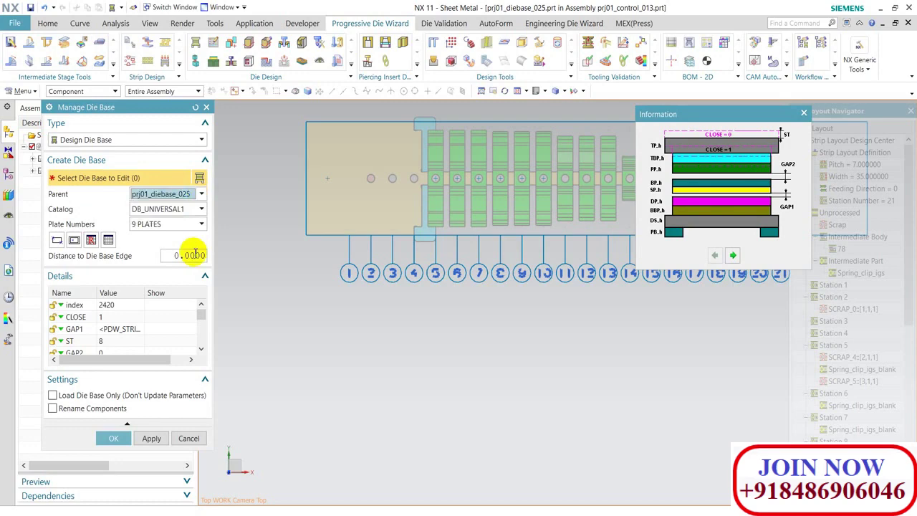
scroll(516, 172, up, 2)
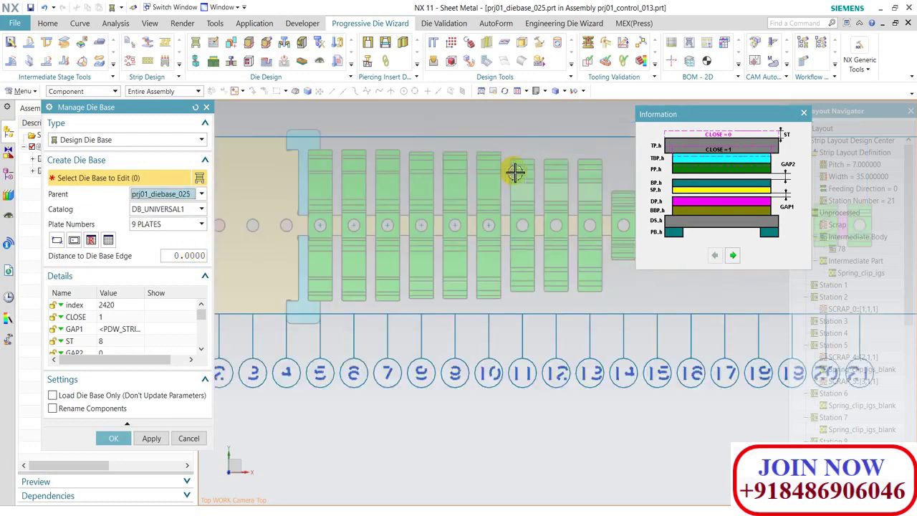
scroll(425, 331, down, 3)
scroll(425, 332, up, 1)
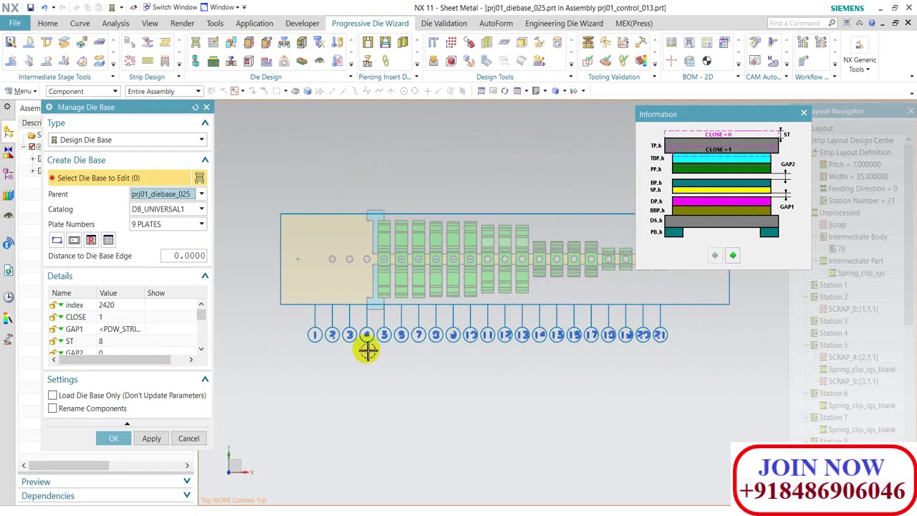
scroll(366, 351, down, 1)
scroll(504, 317, up, 3)
scroll(408, 334, down, 3)
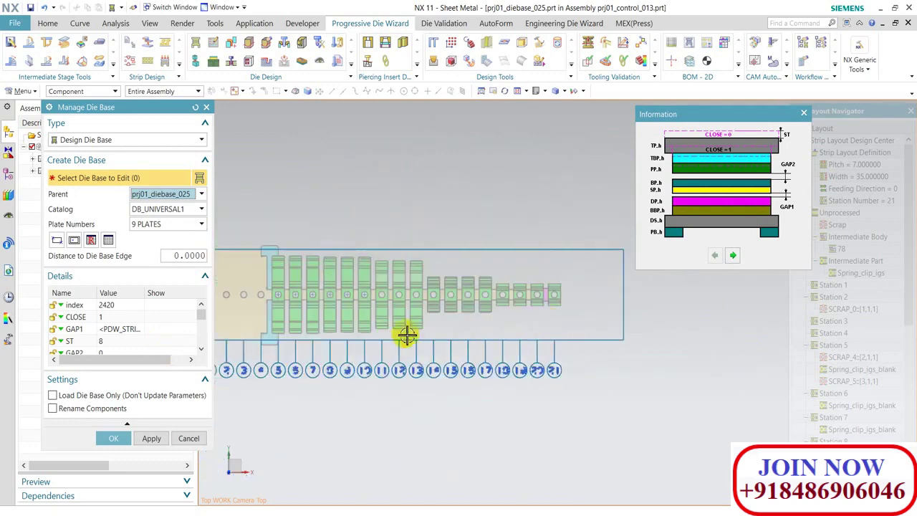
scroll(387, 337, down, 1)
scroll(387, 337, up, 2)
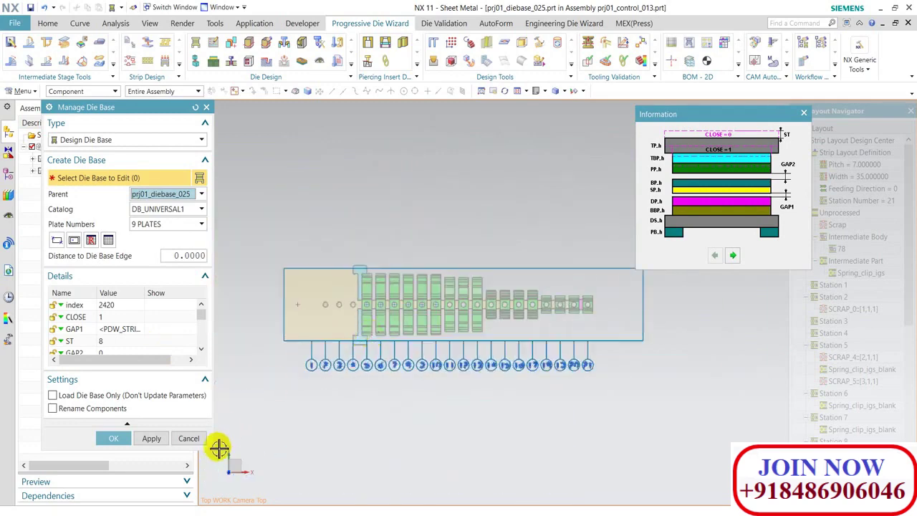
Measure the simple distance from the first hole to the strip boundary: 21 mm
click(116, 22)
click(18, 56)
scroll(332, 322, up, 4)
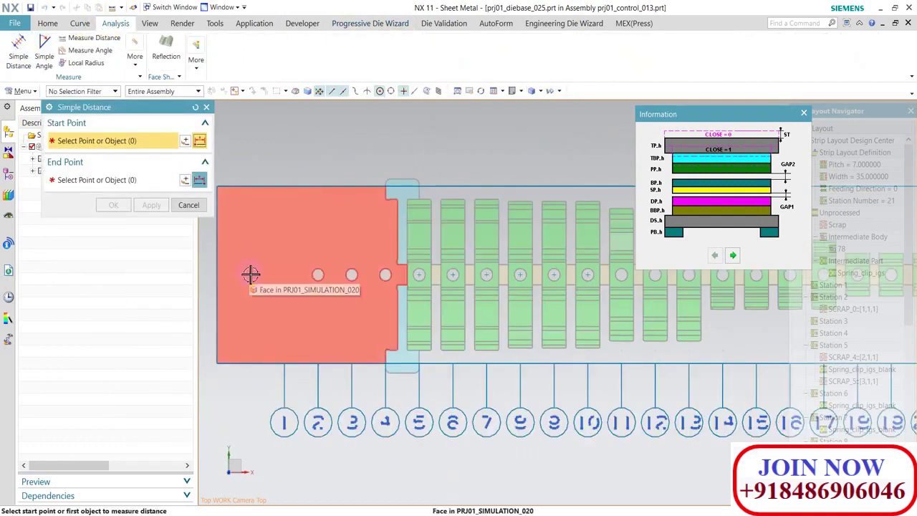
click(320, 275)
scroll(250, 276, up, 5)
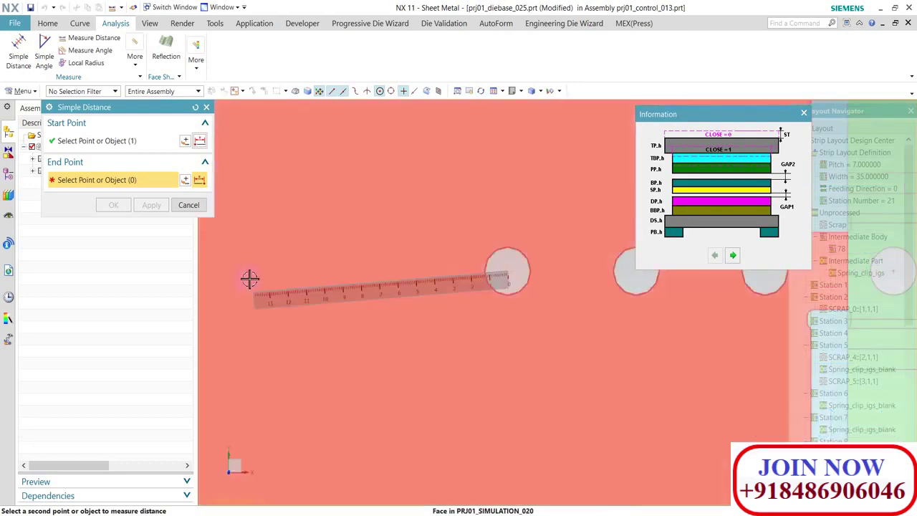
scroll(250, 274, down, 5)
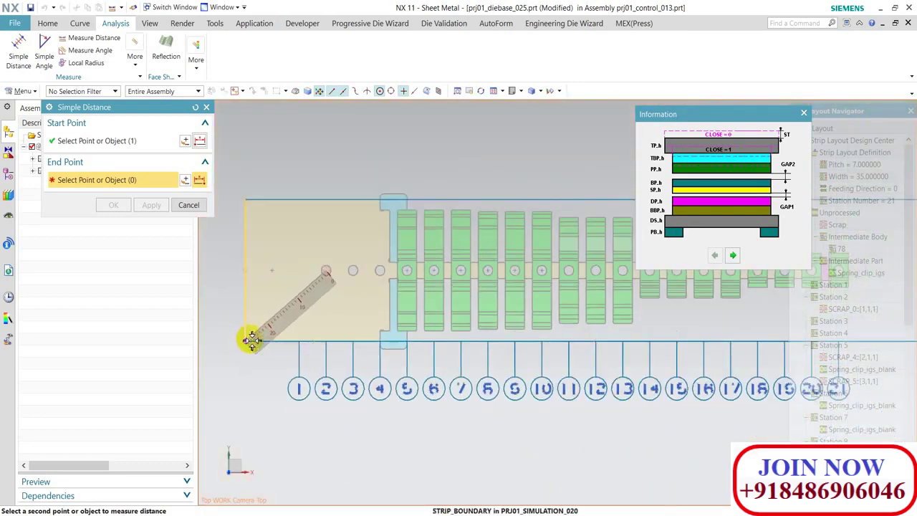
click(246, 270)
Measure 156.5645 mm along the strip, then cancel back to Manage Die Base
scroll(236, 333, down, 3)
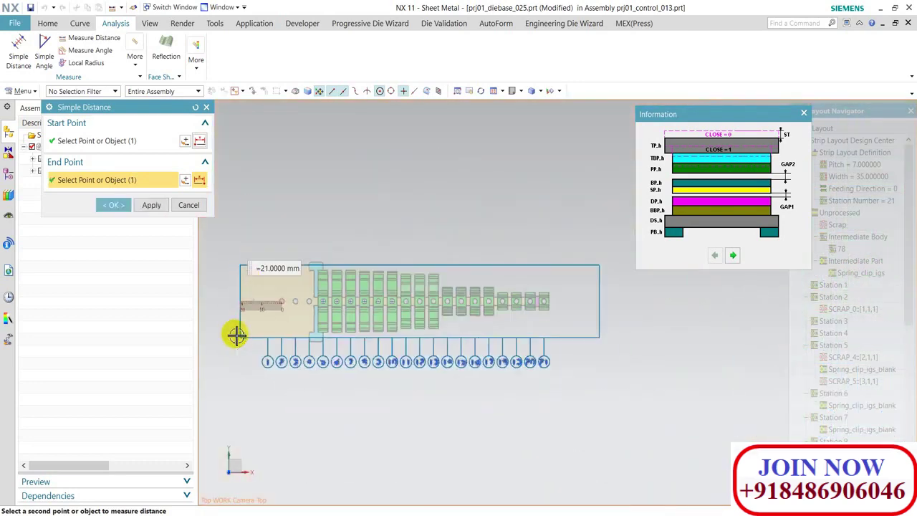
scroll(235, 333, up, 2)
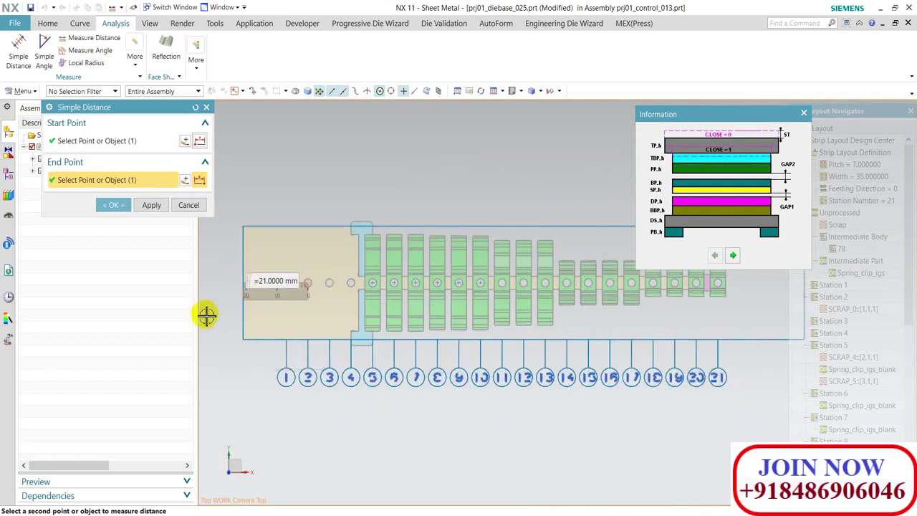
scroll(206, 316, down, 2)
click(143, 141)
scroll(552, 297, up, 5)
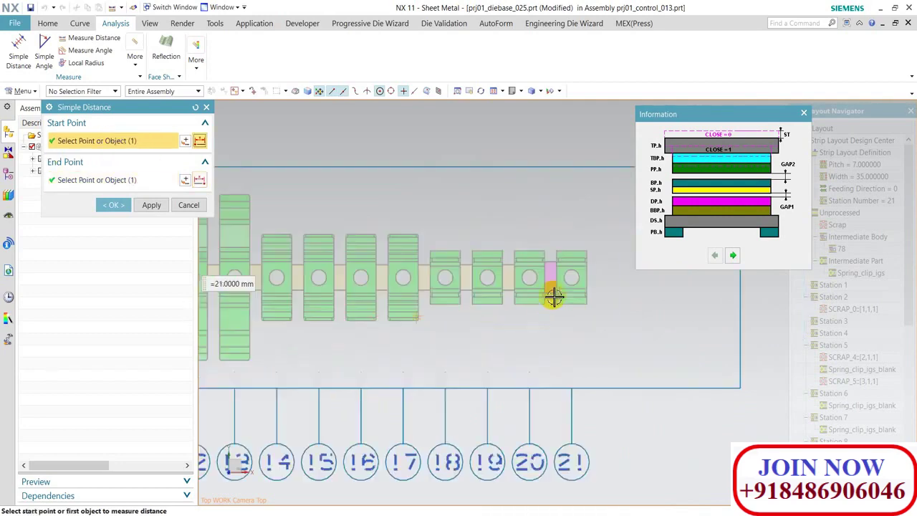
scroll(610, 320, up, 3)
scroll(517, 334, down, 8)
scroll(512, 335, up, 2)
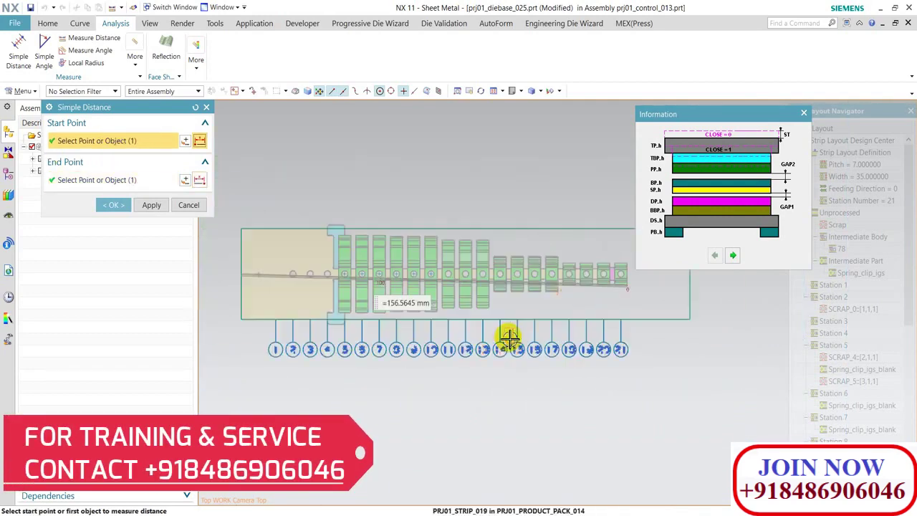
scroll(508, 338, up, 2)
scroll(502, 336, down, 4)
scroll(531, 334, up, 3)
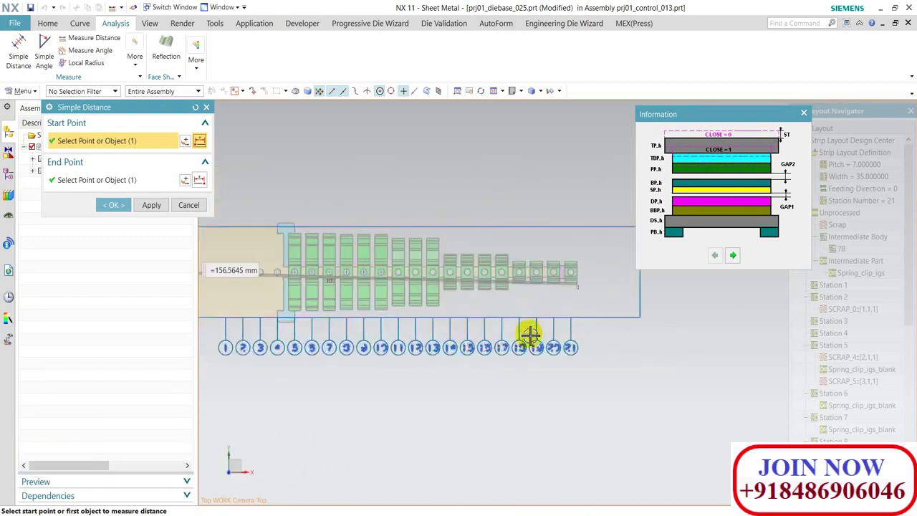
scroll(545, 322, down, 3)
scroll(569, 303, up, 1)
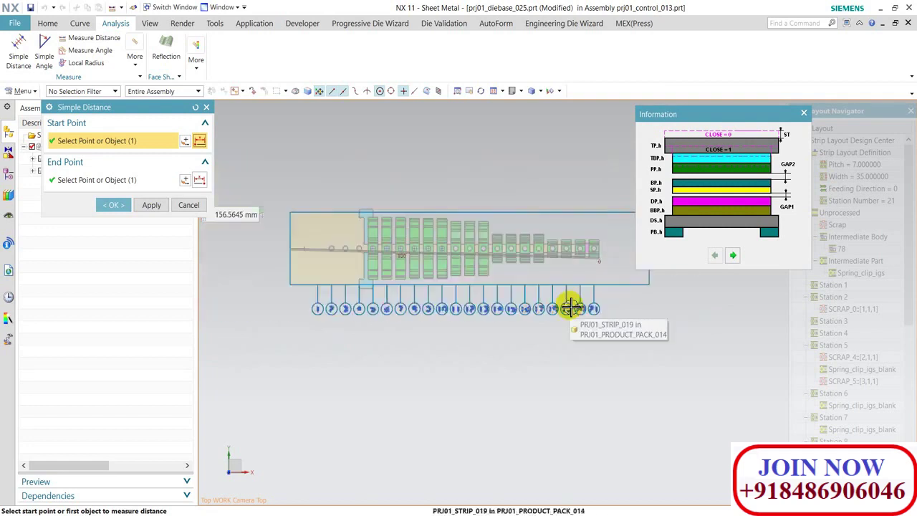
scroll(569, 303, up, 1)
click(190, 206)
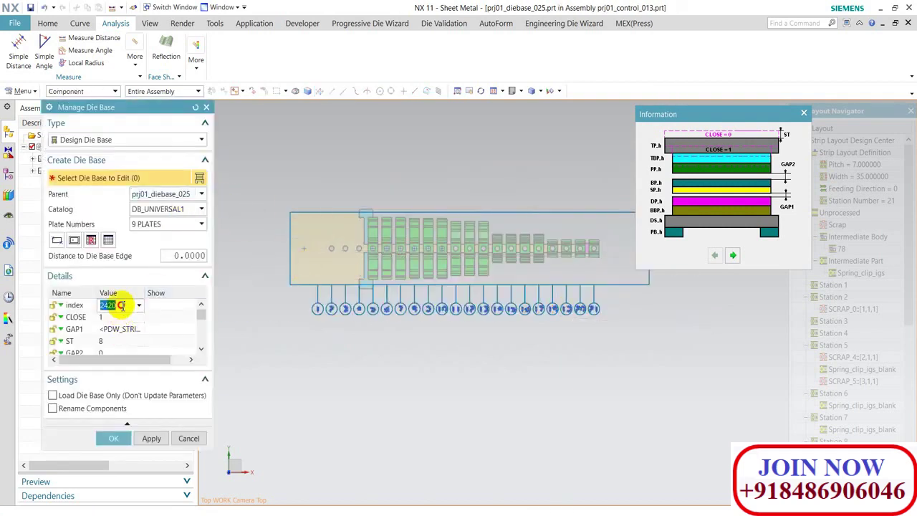
Review the die base parameters, keeping index 2420, ST at 13 and GAP2 at 0
click(123, 305)
click(142, 306)
click(143, 305)
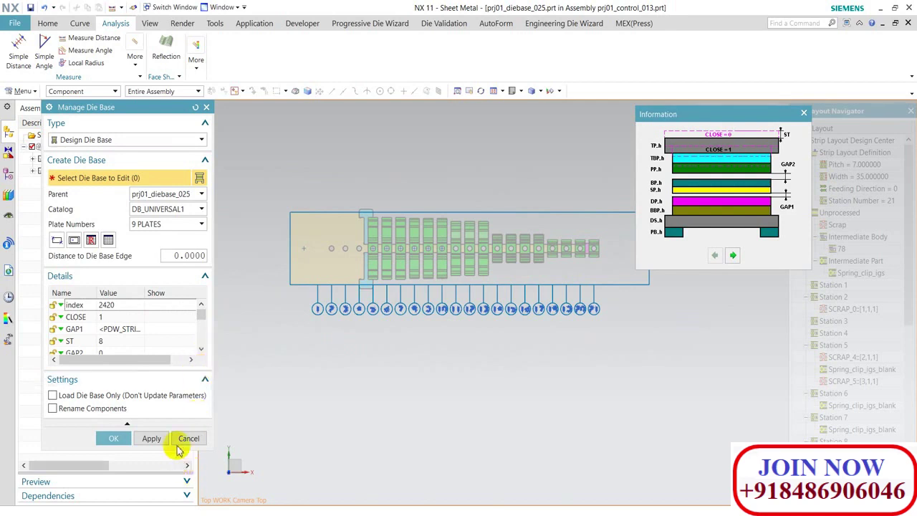
drag(177, 450, 179, 494)
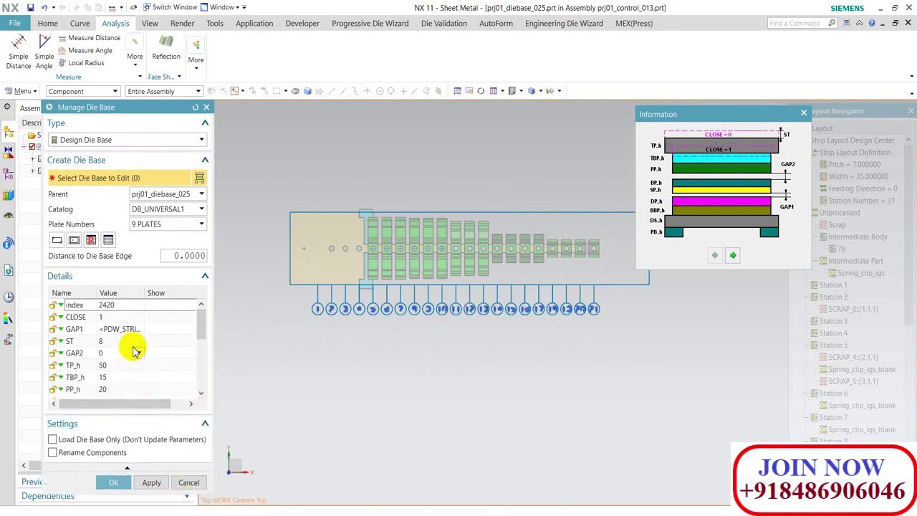
click(139, 318)
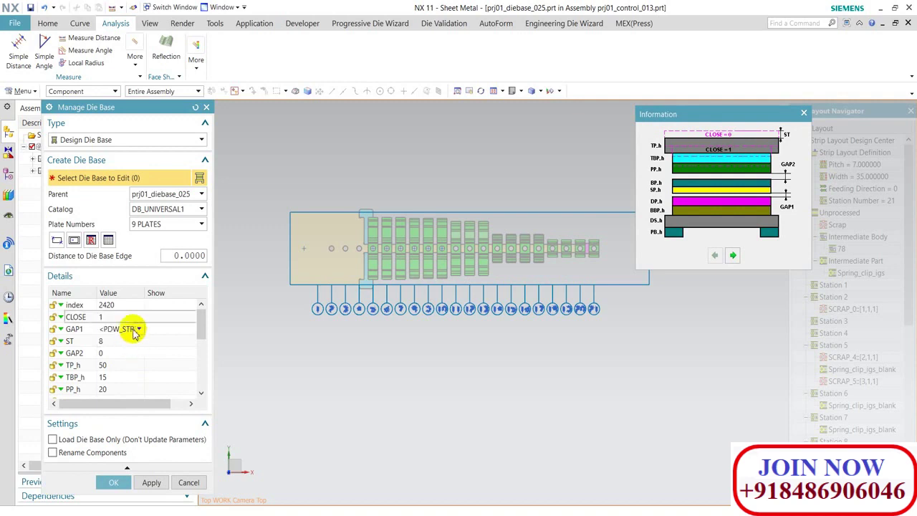
click(140, 330)
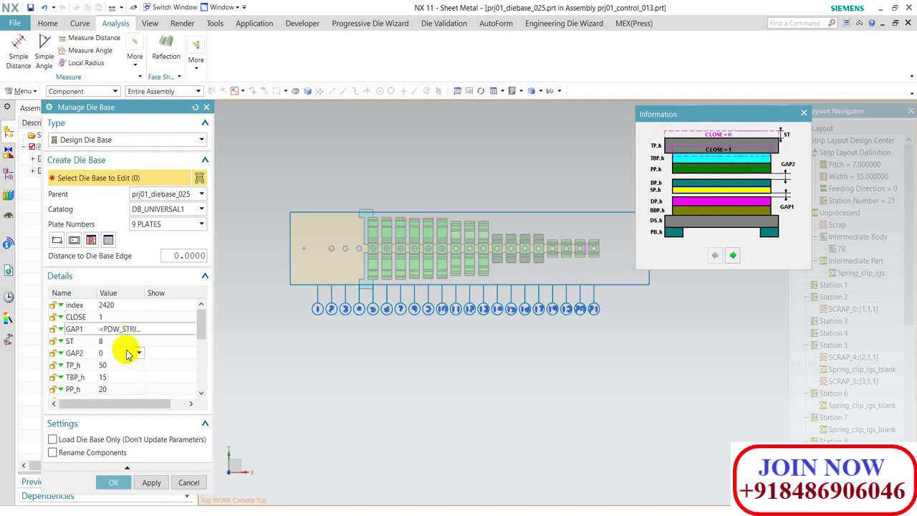
click(139, 342)
click(129, 358)
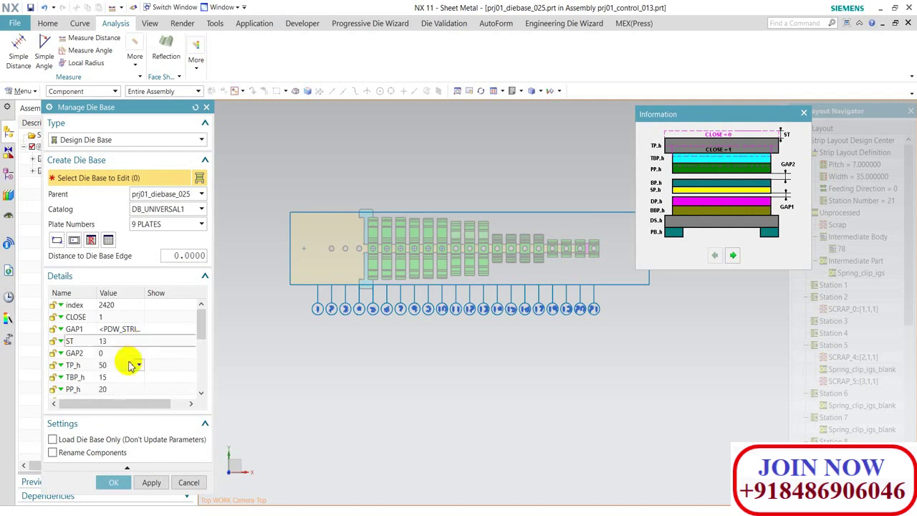
click(141, 342)
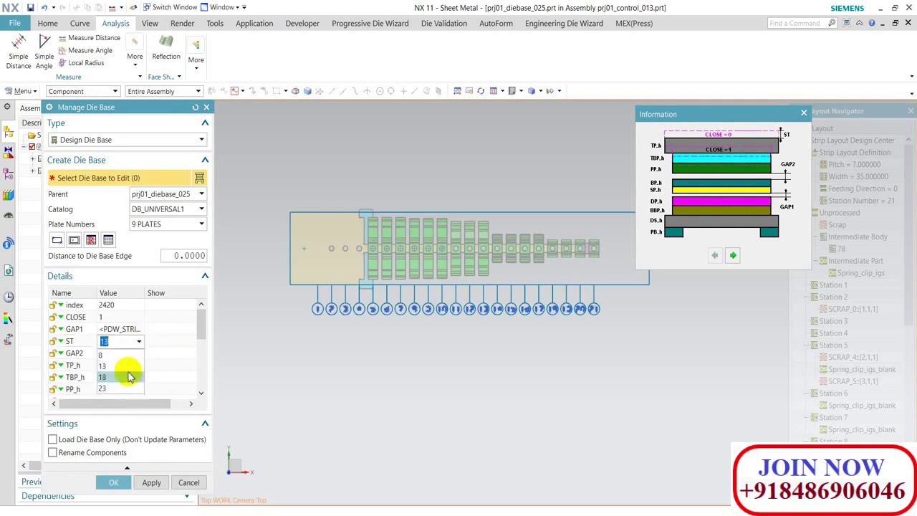
click(119, 366)
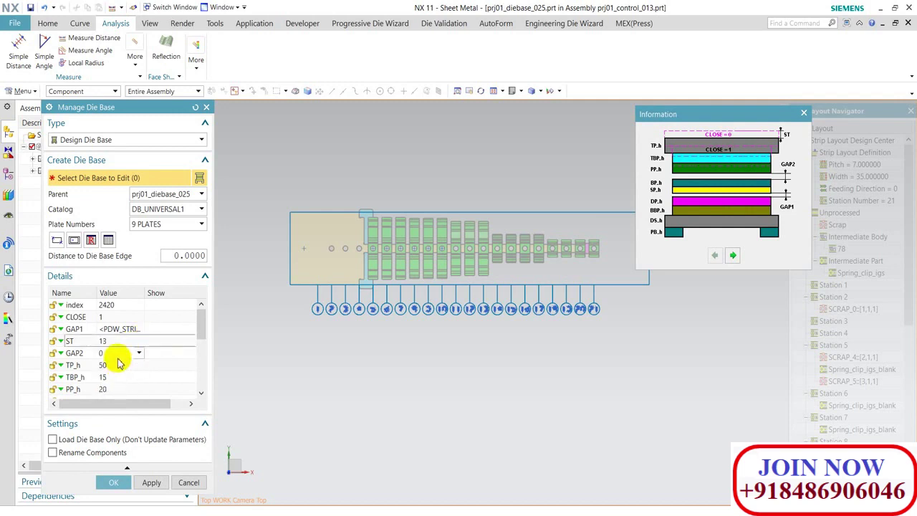
click(138, 352)
click(141, 358)
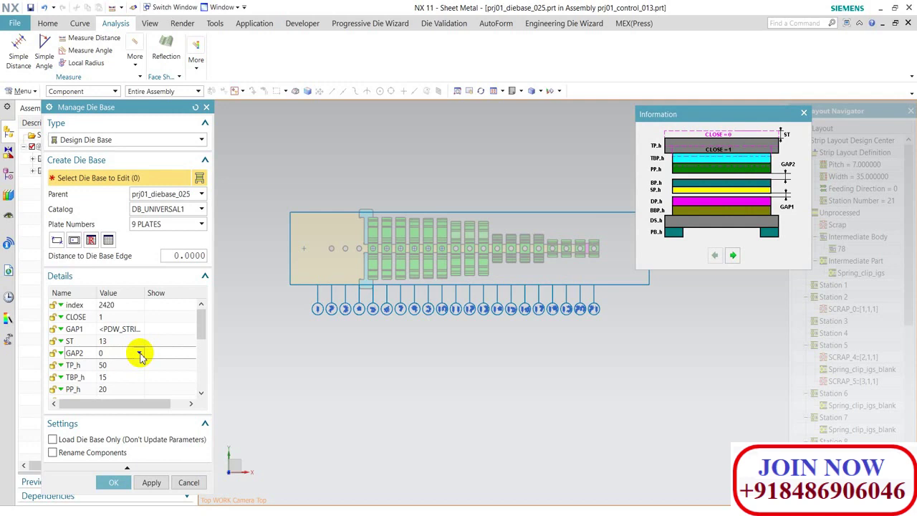
Set plate heights TP_h to 35 and DS_h to 40, then display the length/width diagram
click(128, 368)
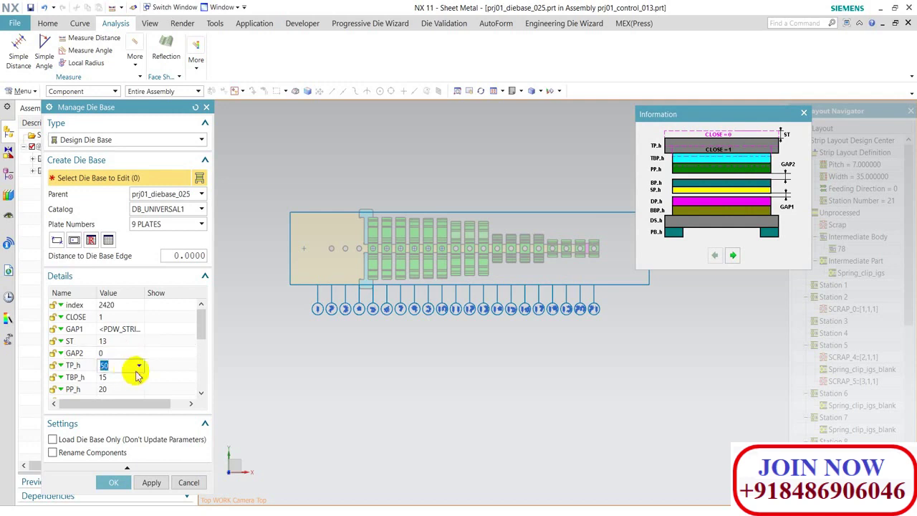
click(138, 366)
click(118, 391)
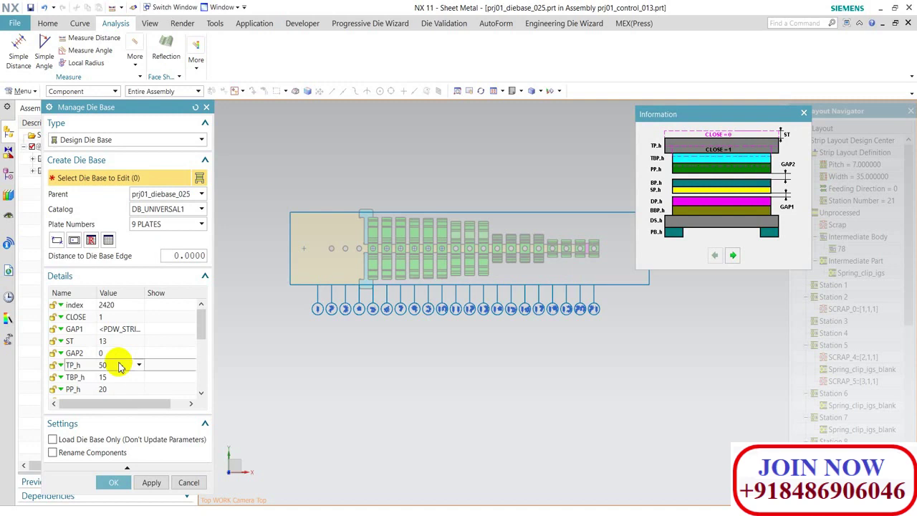
click(119, 366)
text(40)
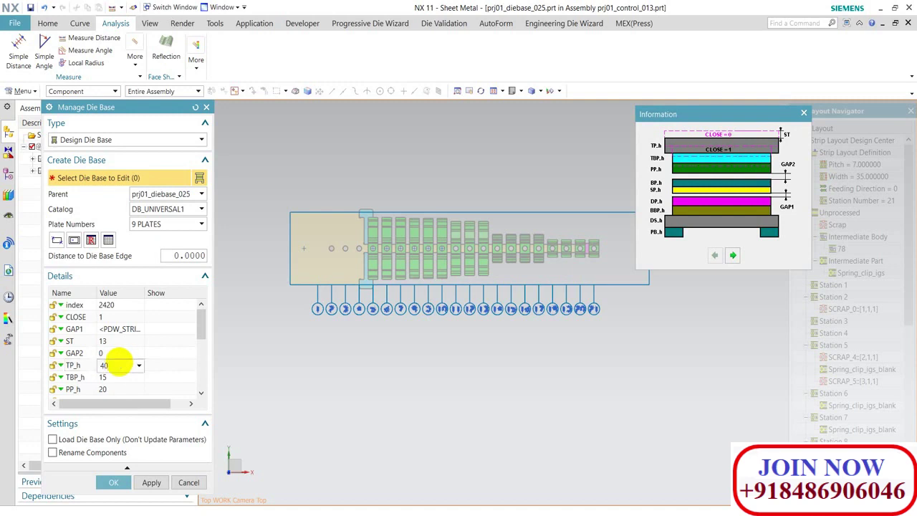
double_click(118, 365)
mouse_move(115, 378)
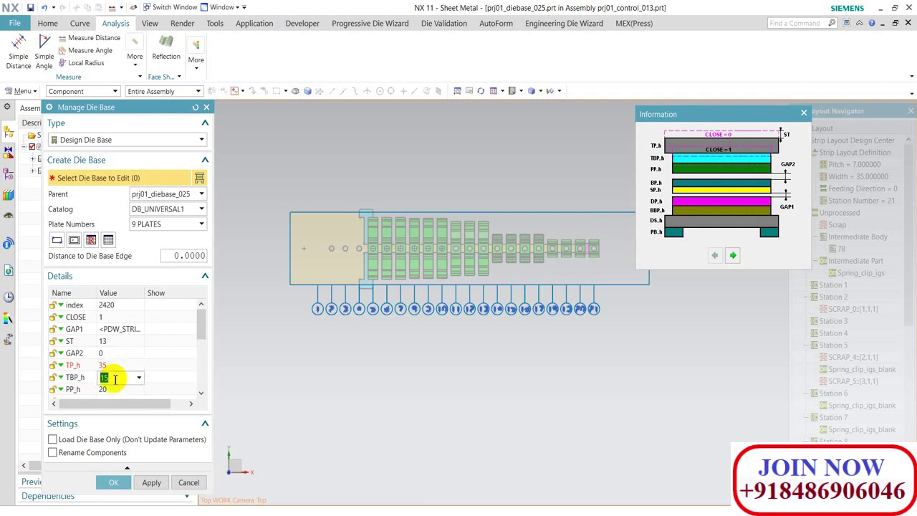
scroll(115, 378, down, 2)
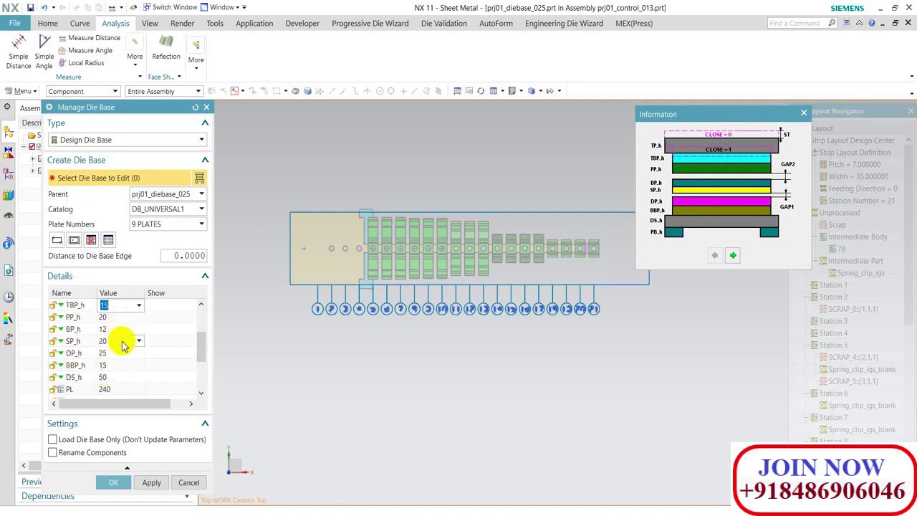
click(123, 378)
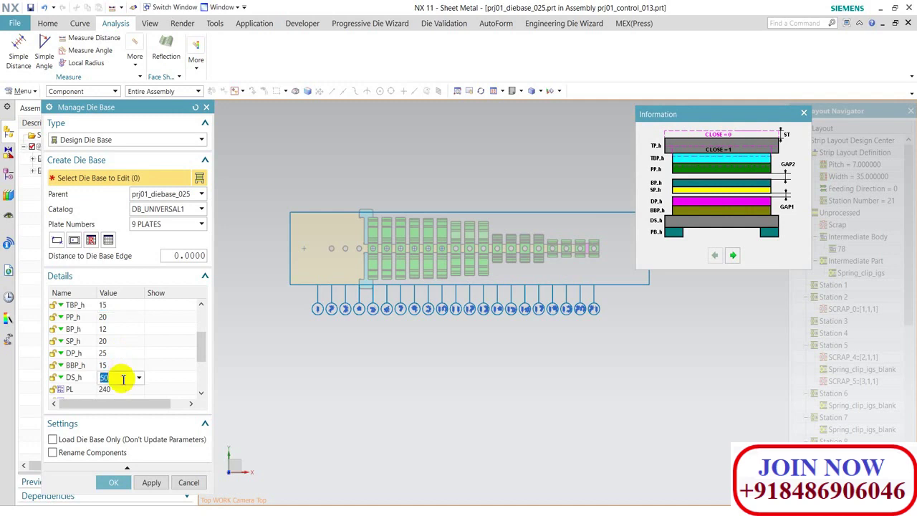
text(40)
key(Return)
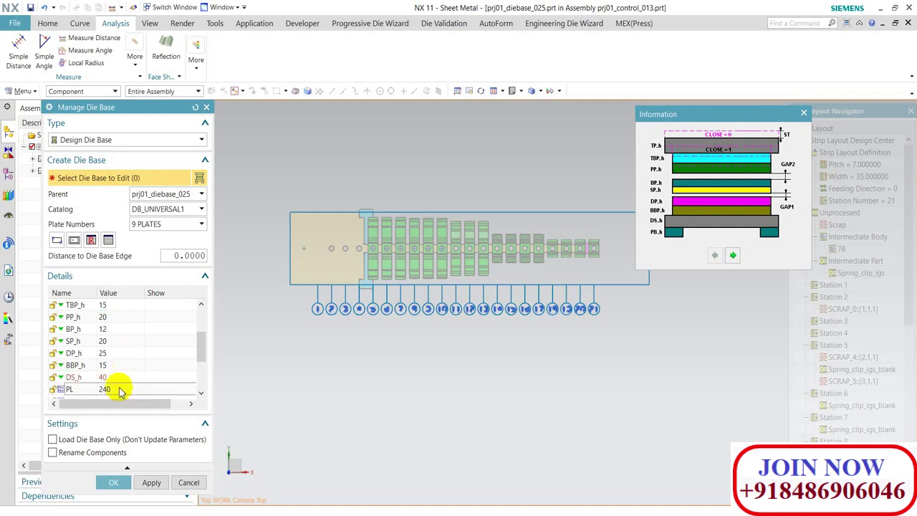
click(732, 254)
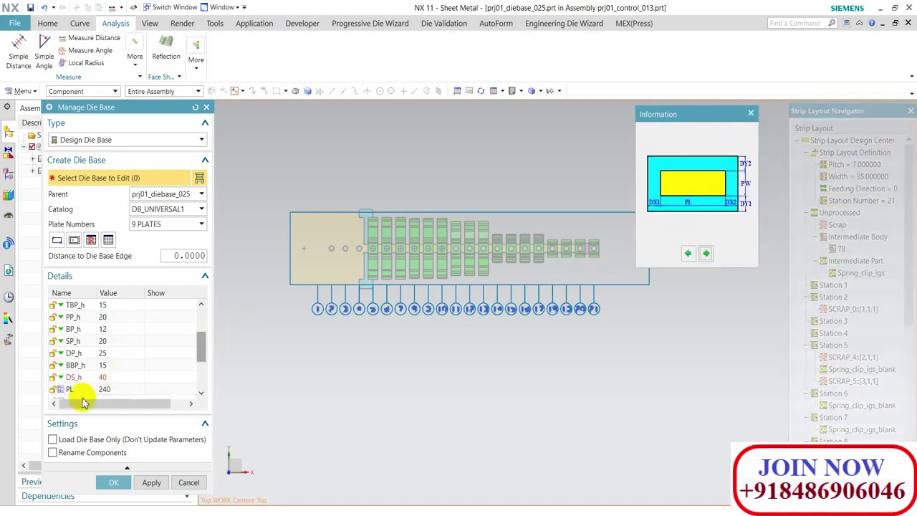
Set plate length PL to 180 and plate width PW to 160
scroll(107, 379, down, 3)
click(107, 353)
text(180)
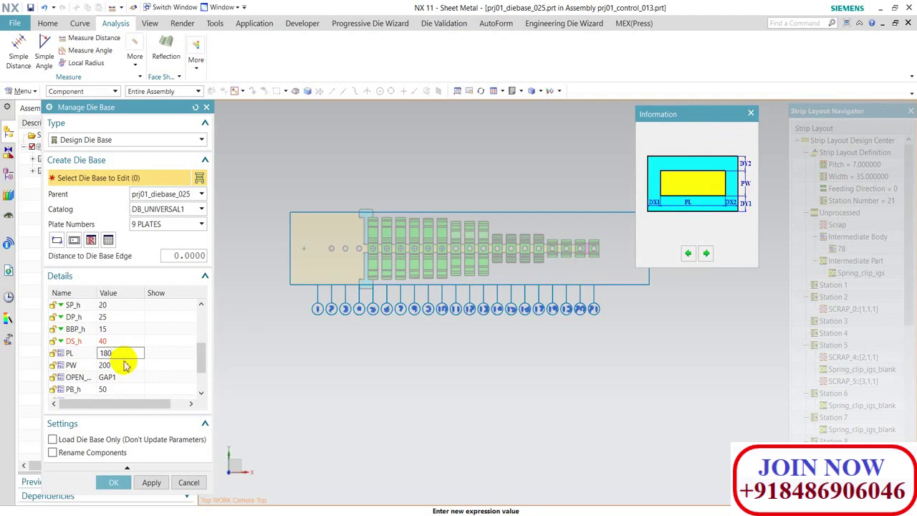
click(124, 366)
click(119, 365)
text(150)
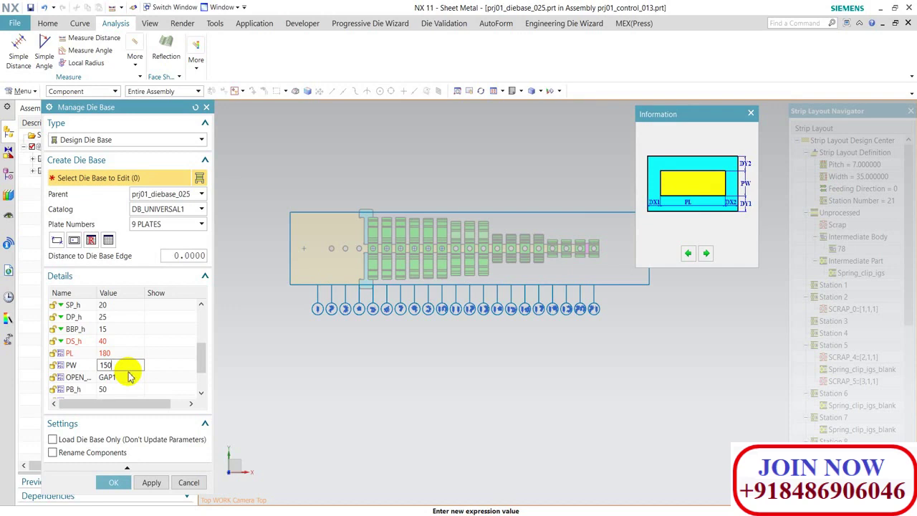
key(Return)
Display the plate extension diagram and set DX1 to 20
scroll(133, 329, down, 1)
scroll(134, 330, down, 1)
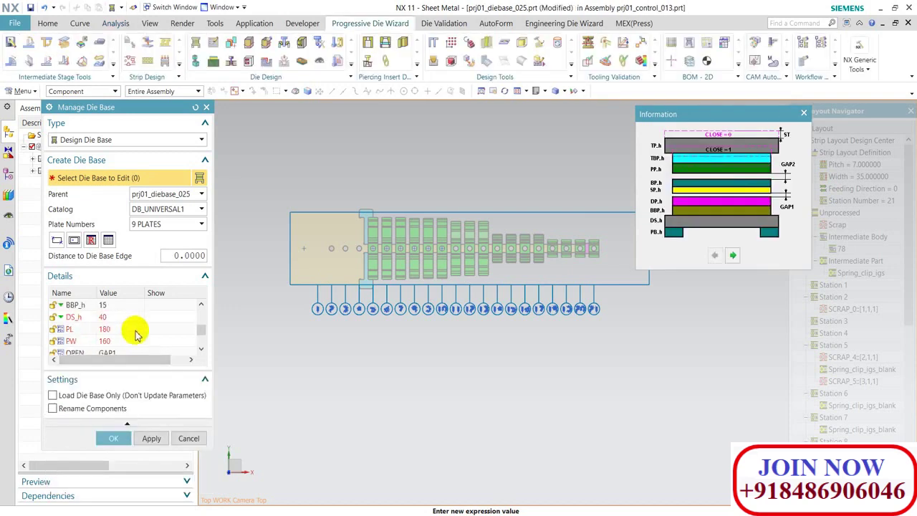
scroll(135, 333, down, 1)
scroll(136, 334, down, 1)
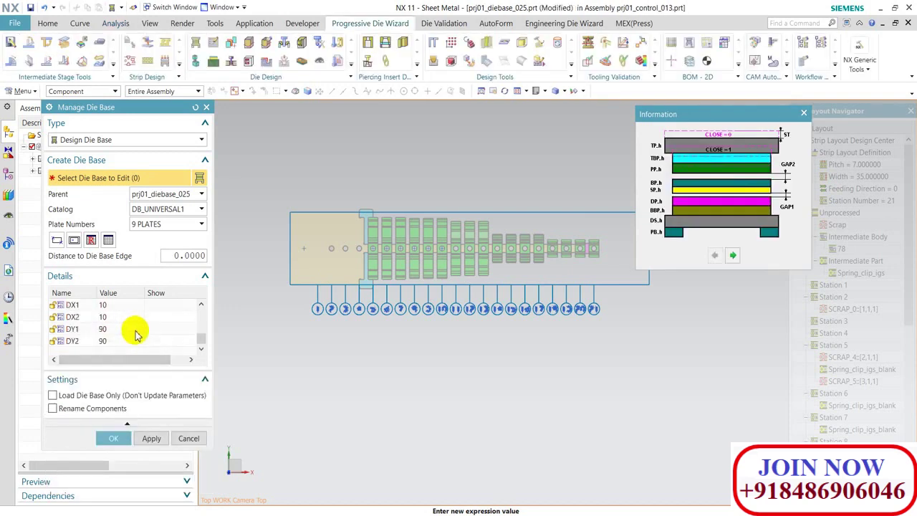
scroll(136, 333, up, 1)
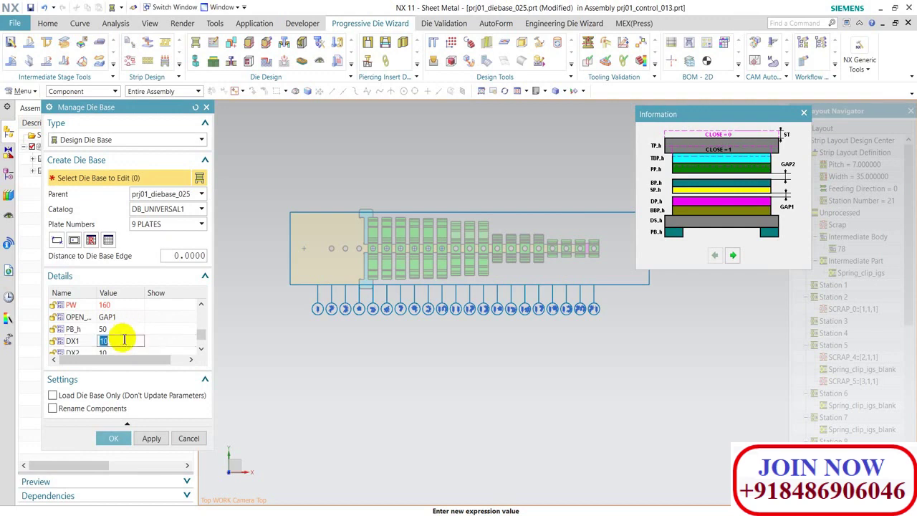
click(201, 349)
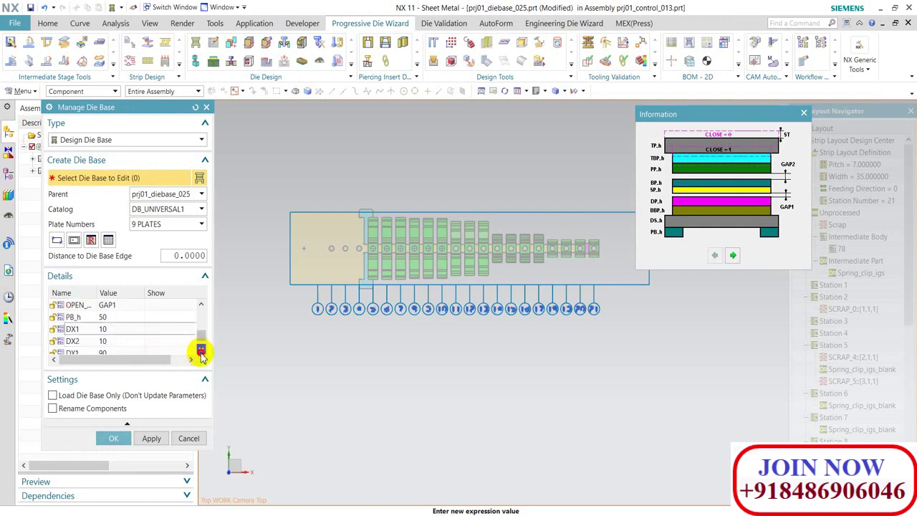
click(115, 329)
click(733, 254)
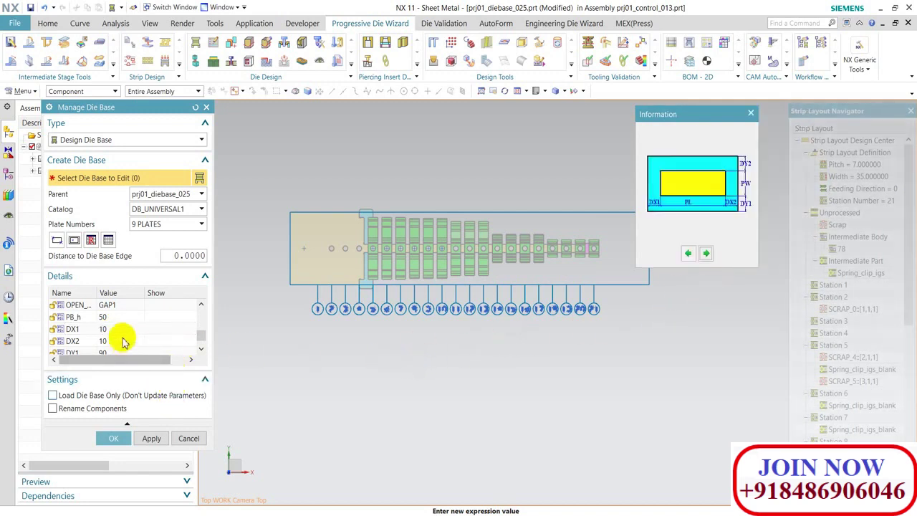
click(125, 329)
text(20)
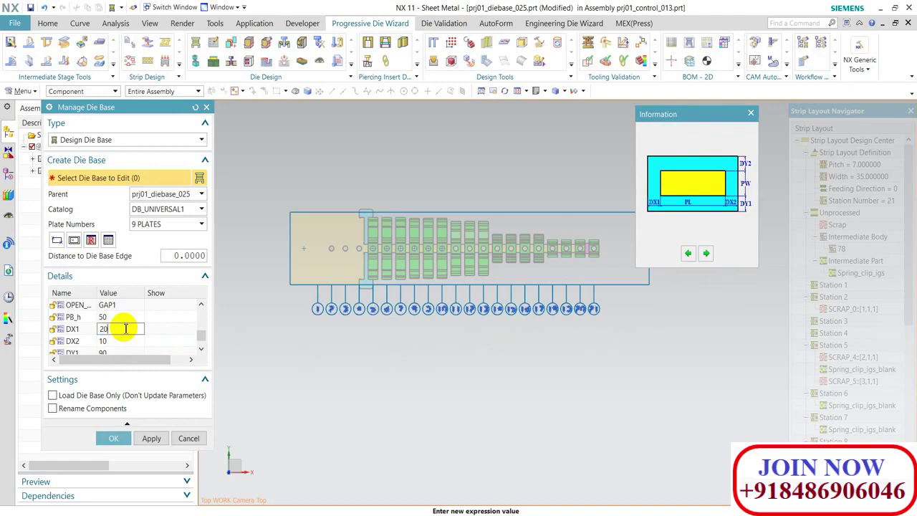
click(103, 342)
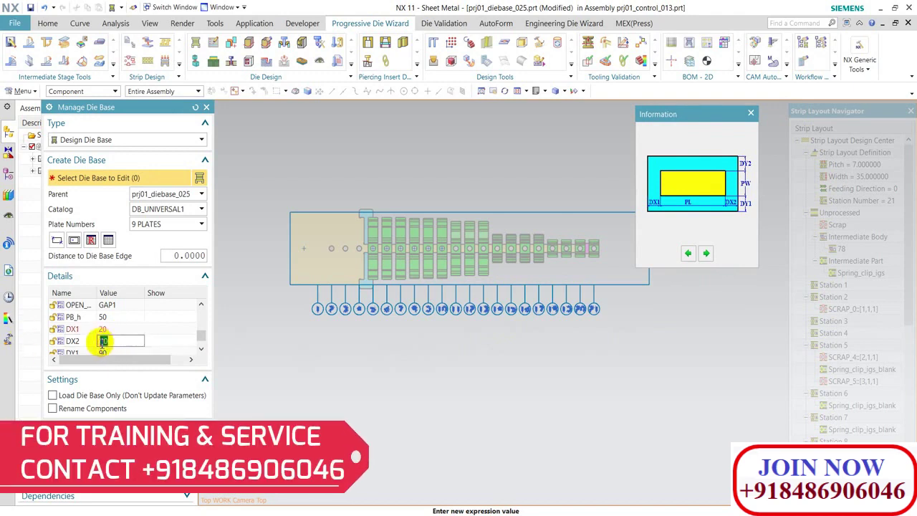
text(20)
Set DX2 to 20 and DY1 and DY2 to 65, then generate the die base
click(200, 349)
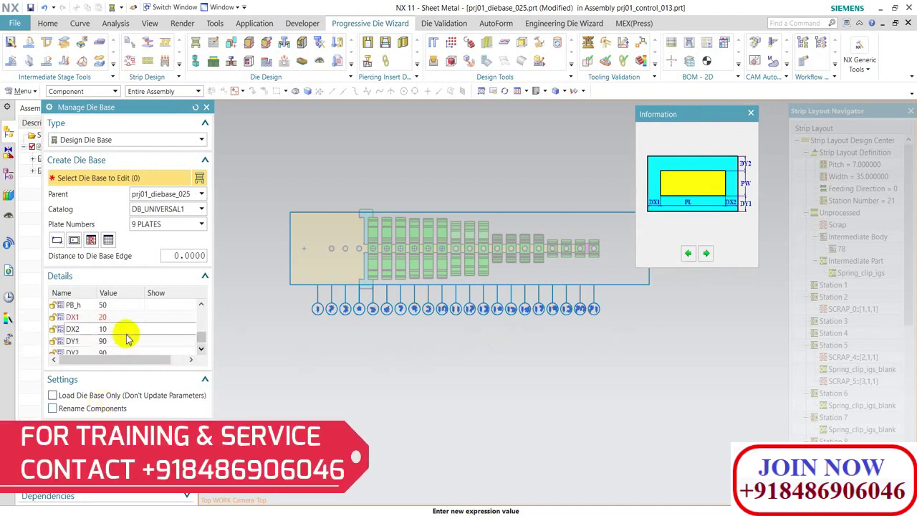
click(120, 329)
text(20)
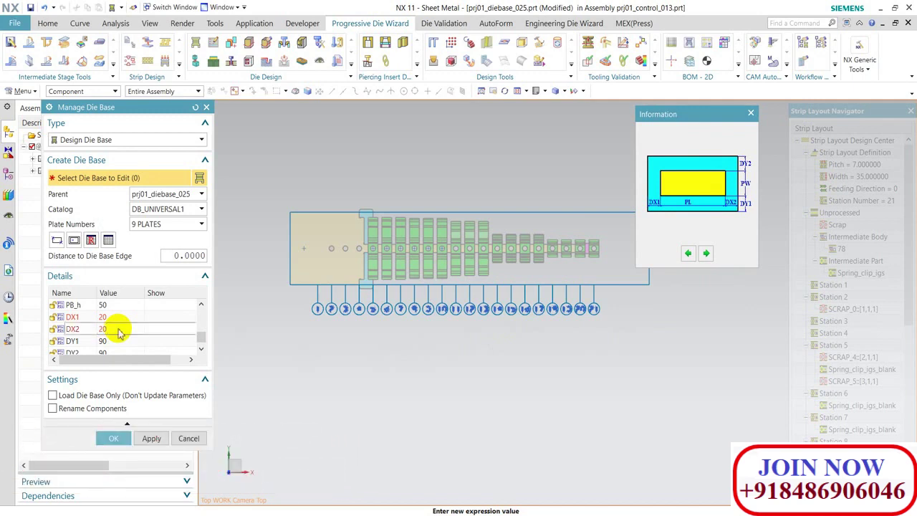
click(119, 346)
text(65)
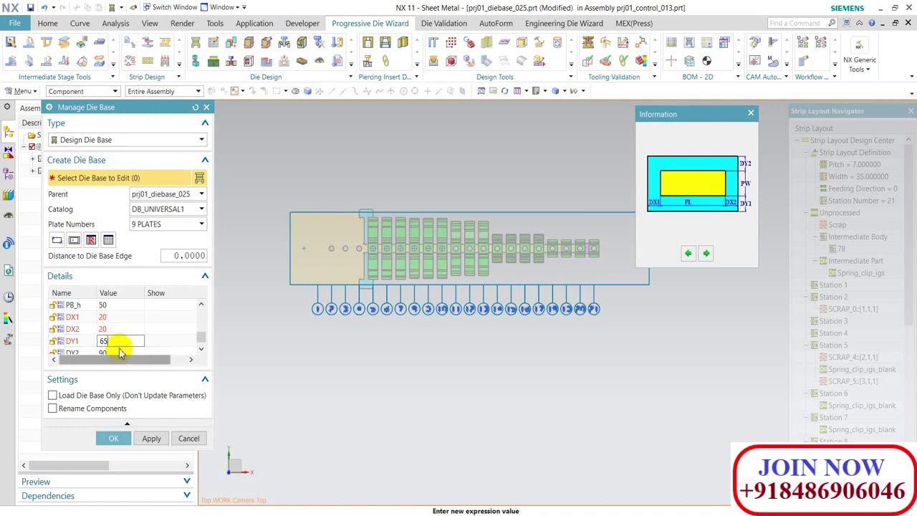
click(121, 351)
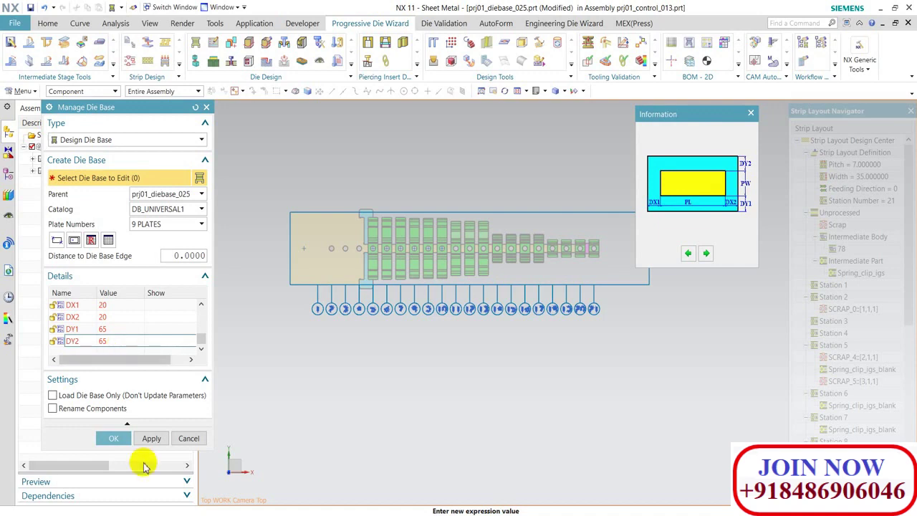
click(113, 439)
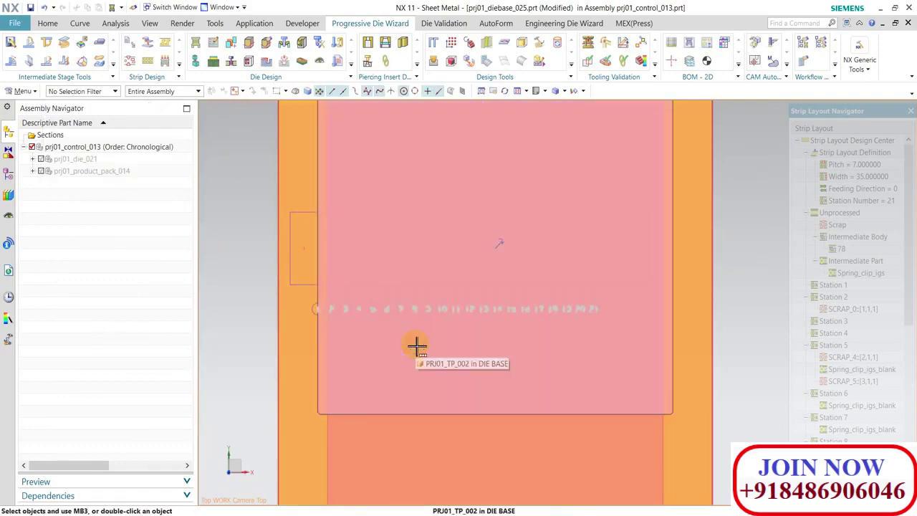
Save the prj01_diebase_025 part while orbiting to view the nine-plate stack in 3D
mouse_move(417, 347)
middle_down()
mouse_move(416, 377)
mouse_move(430, 315)
mouse_move(408, 320)
mouse_move(420, 322)
mouse_move(424, 346)
mouse_move(435, 315)
mouse_move(351, 307)
middle_up()
scroll(351, 307, down, 3)
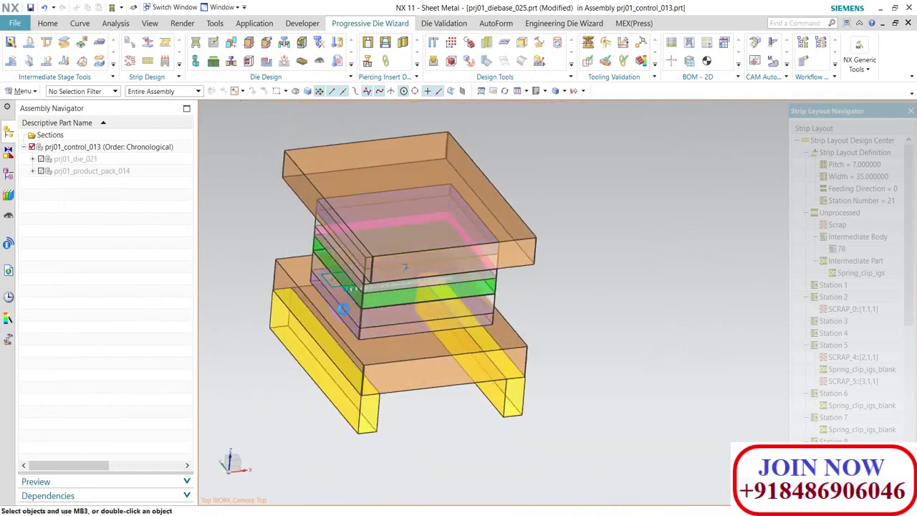
key(ctrl+s)
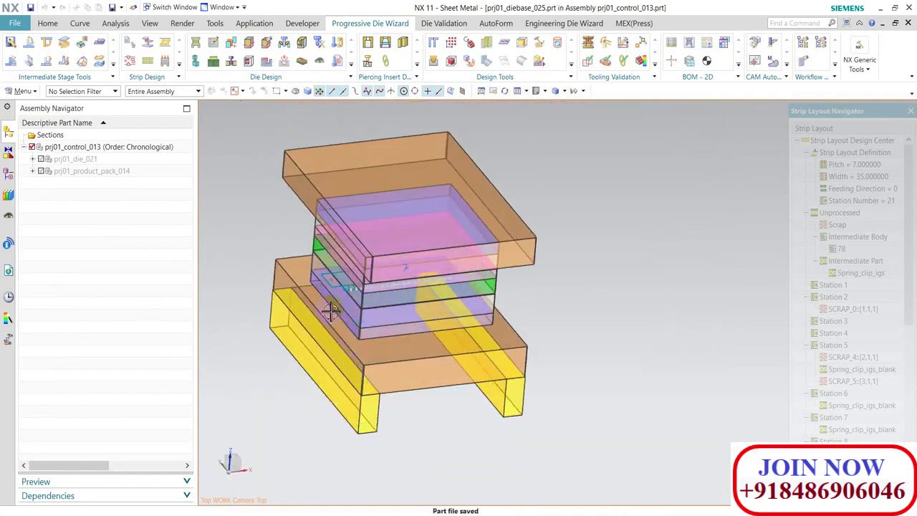
mouse_move(330, 311)
middle_down()
mouse_move(318, 326)
mouse_move(317, 385)
mouse_move(390, 282)
mouse_move(383, 268)
mouse_move(356, 265)
mouse_move(383, 284)
mouse_move(375, 268)
mouse_move(352, 289)
middle_up()
scroll(378, 297, up, 3)
key(ctrl+s)
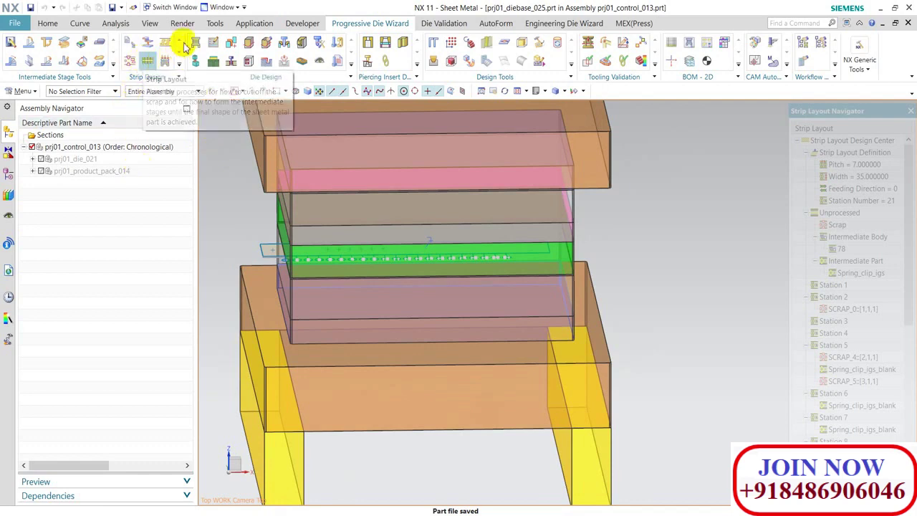
Reopen the die base settings, enter CLOSE 0, and select the generated die base
click(194, 43)
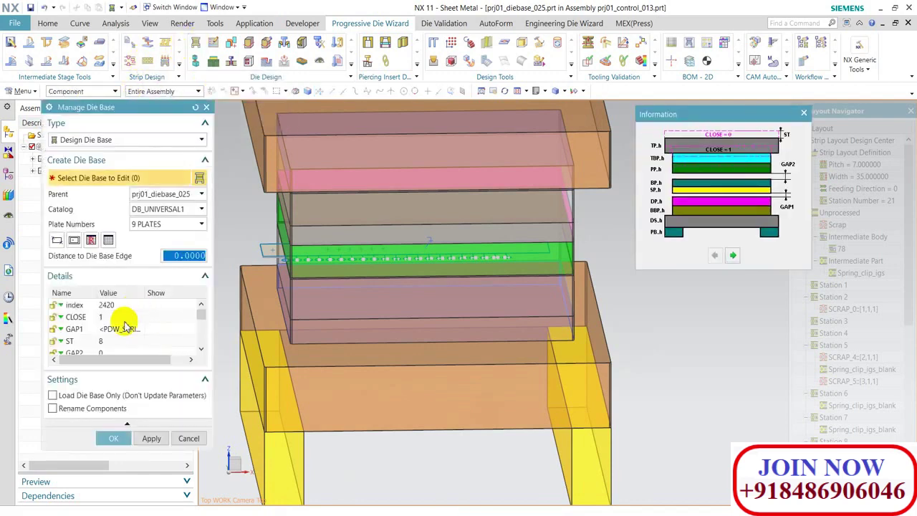
double_click(129, 317)
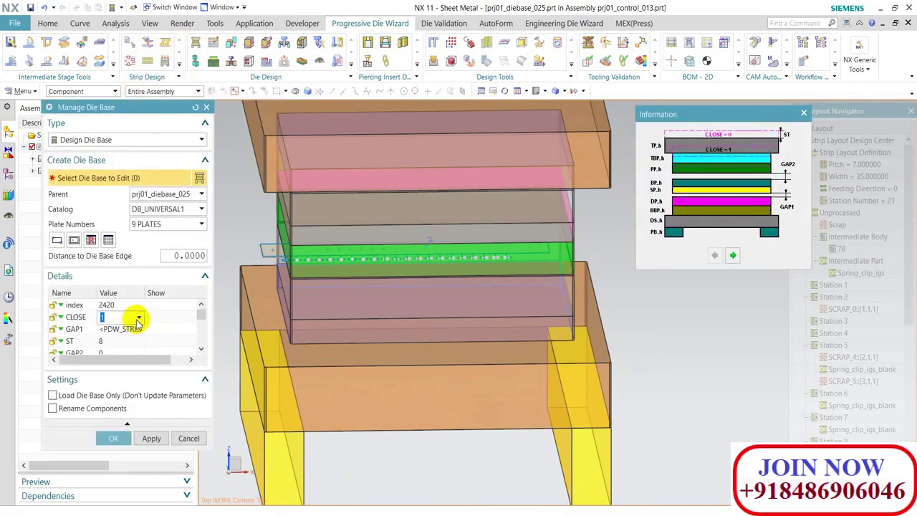
text(0)
key(Return)
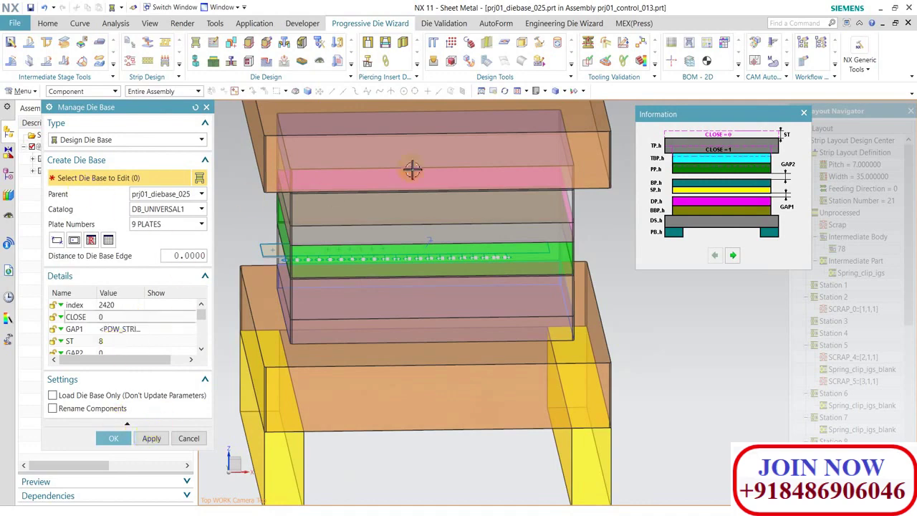
click(413, 170)
click(153, 441)
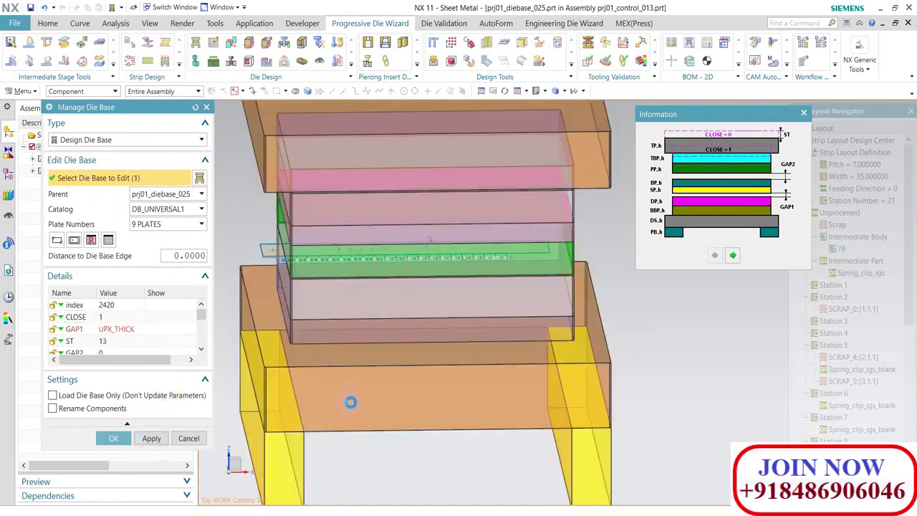
Re-enter CLOSE as 0 and apply it to the die base
scroll(402, 294, down, 2)
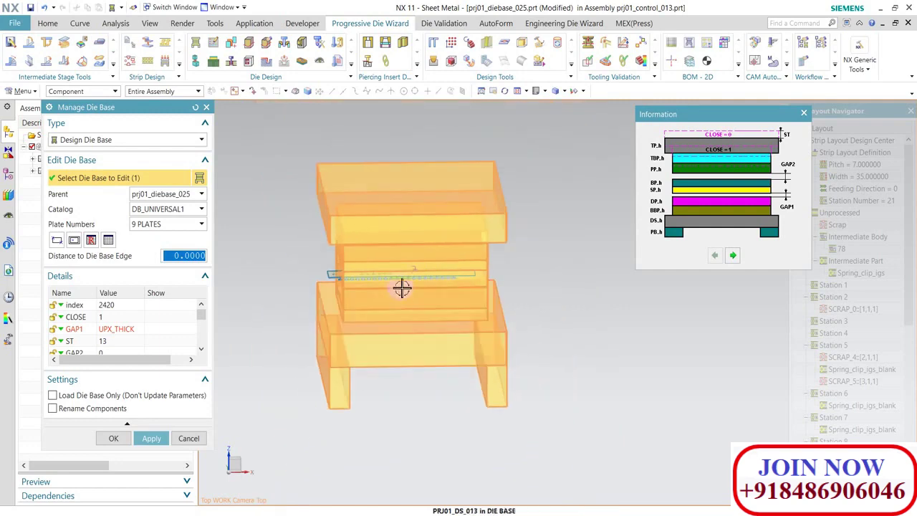
mouse_move(403, 286)
middle_down()
mouse_move(415, 311)
mouse_move(391, 331)
mouse_move(400, 314)
middle_up()
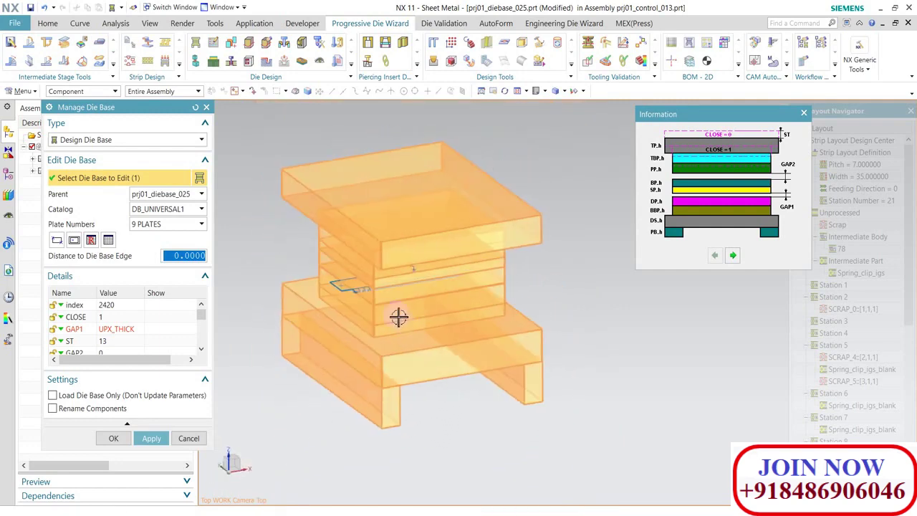
scroll(369, 293, up, 3)
scroll(390, 311, up, 2)
double_click(104, 317)
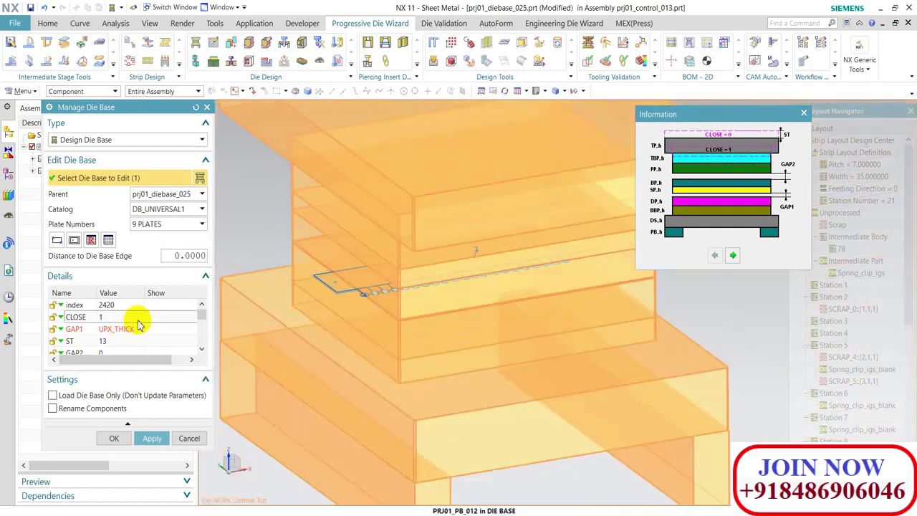
text(0)
click(152, 438)
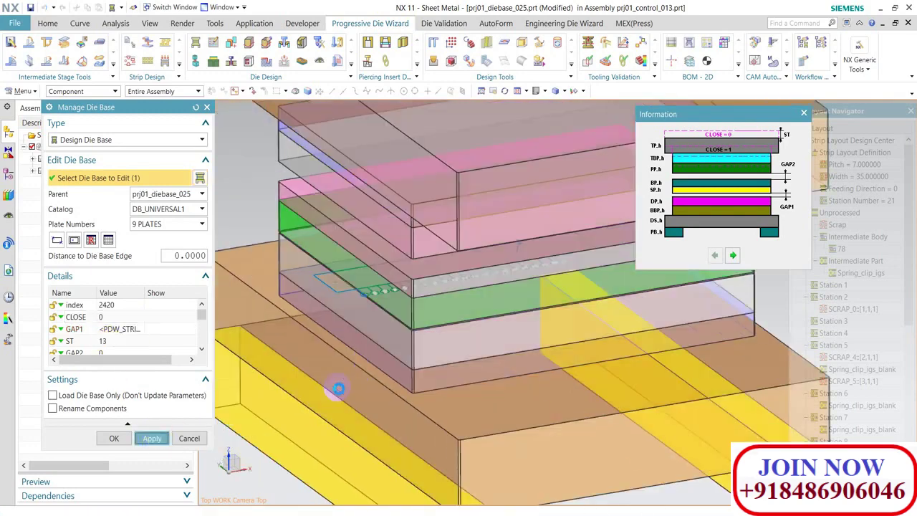
Orbit and zoom around the updated die base to inspect its plate stack
mouse_move(392, 348)
middle_down()
mouse_move(401, 303)
mouse_move(369, 315)
middle_up()
scroll(372, 293, up, 3)
scroll(371, 301, down, 3)
scroll(400, 313, up, 3)
scroll(346, 311, up, 3)
scroll(368, 315, down, 3)
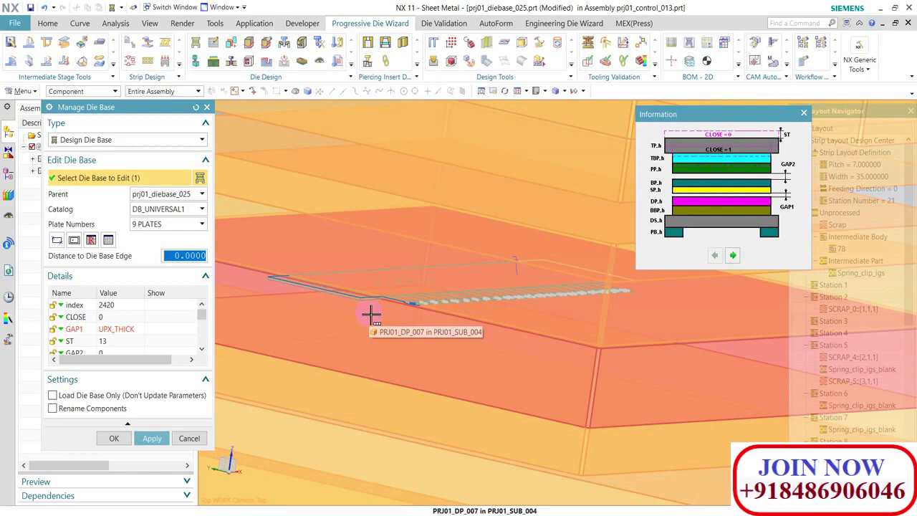
scroll(502, 338, down, 3)
scroll(426, 350, down, 3)
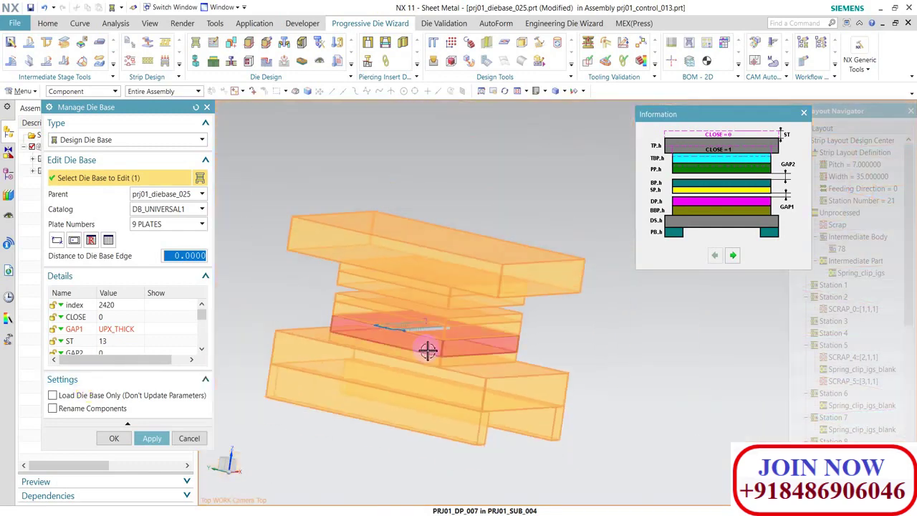
mouse_move(425, 351)
middle_down()
mouse_move(387, 368)
mouse_move(354, 323)
mouse_move(366, 348)
middle_up()
Change the plate extensions DX1 and DX2 from 10 to 30
scroll(135, 337, down, 3)
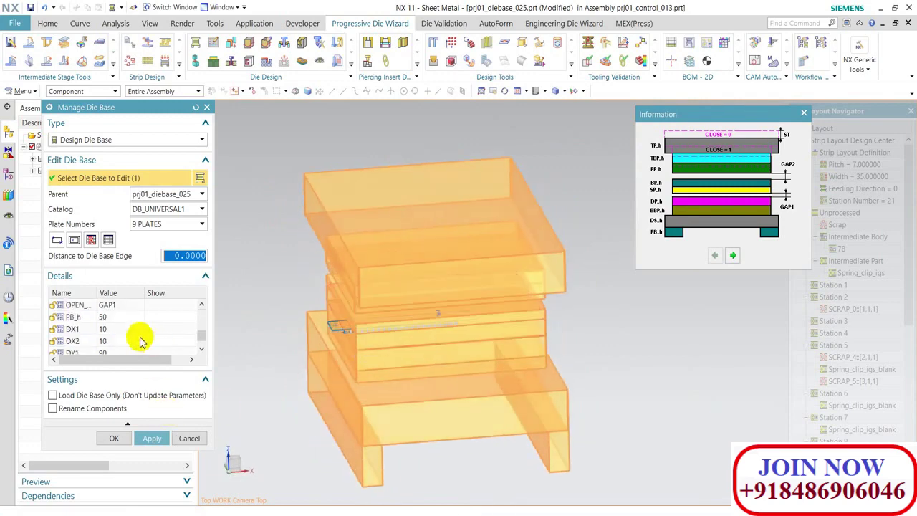
click(127, 329)
click(130, 329)
drag(130, 329, 103, 329)
text(30)
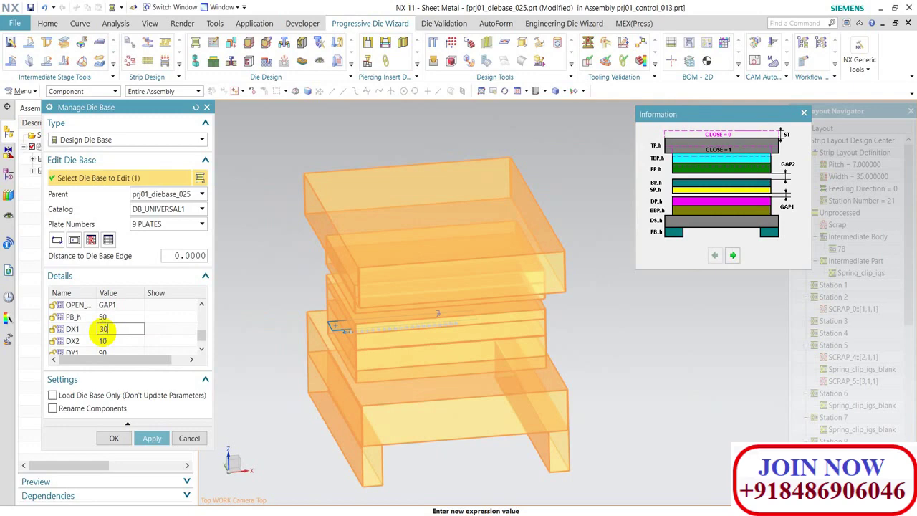
key(Return)
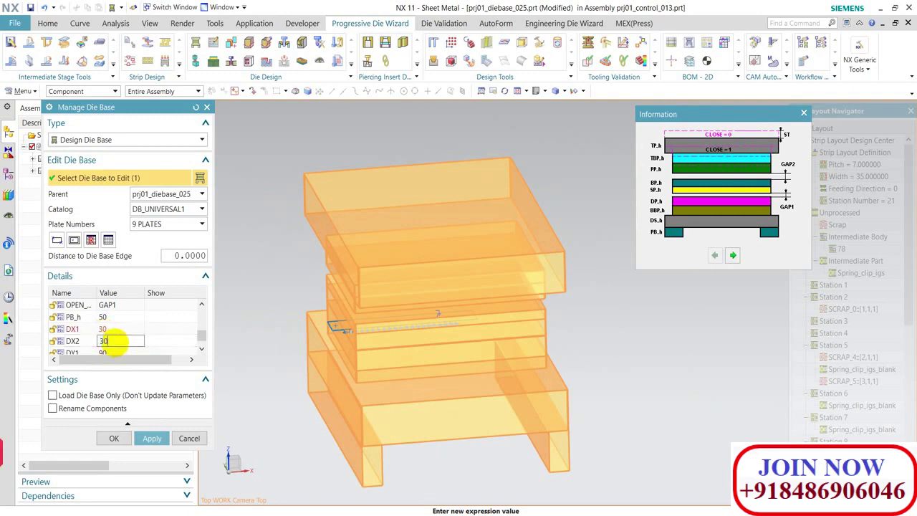
key(Return)
scroll(188, 353, down, 1)
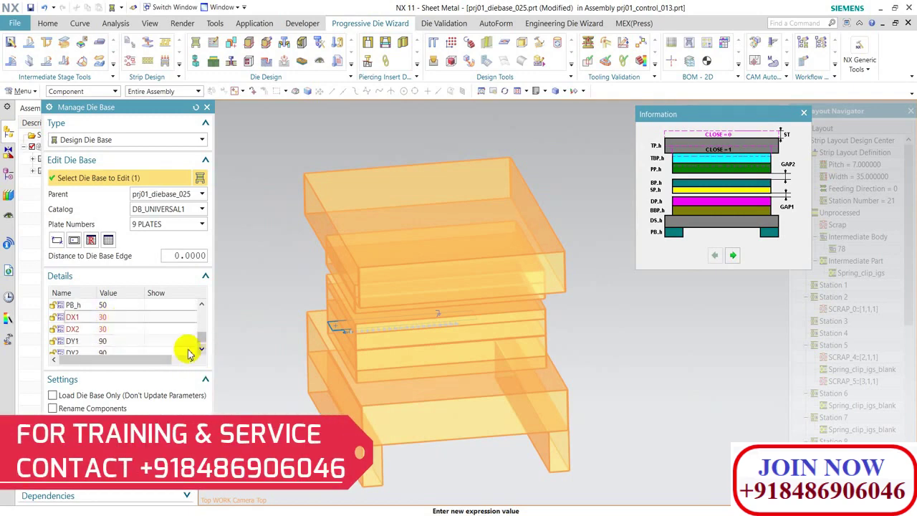
Set DY1 and DY2 to 70, apply, and inspect the regenerated plates
click(127, 341)
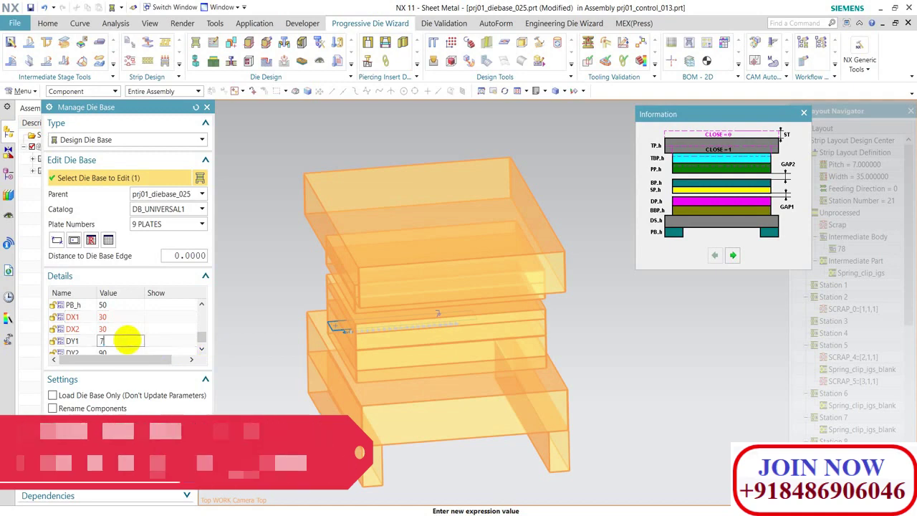
text(70)
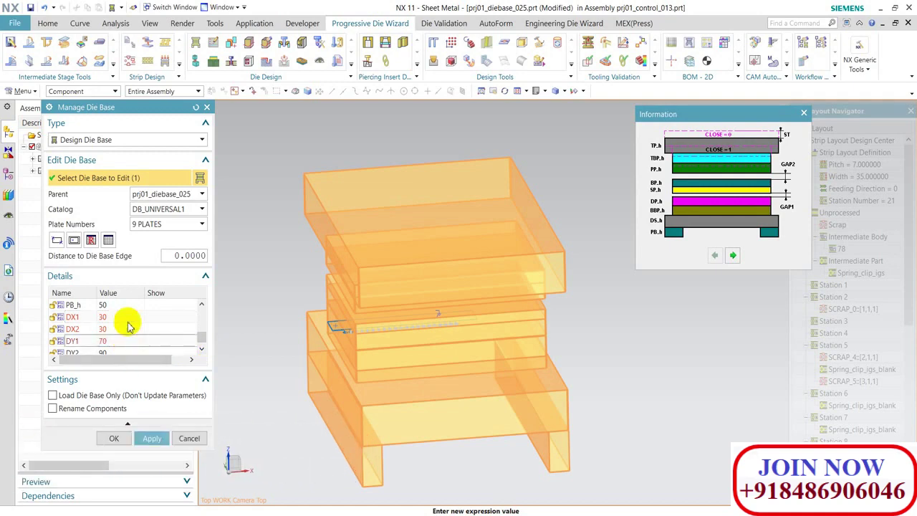
scroll(129, 326, down, 1)
click(117, 341)
text(70)
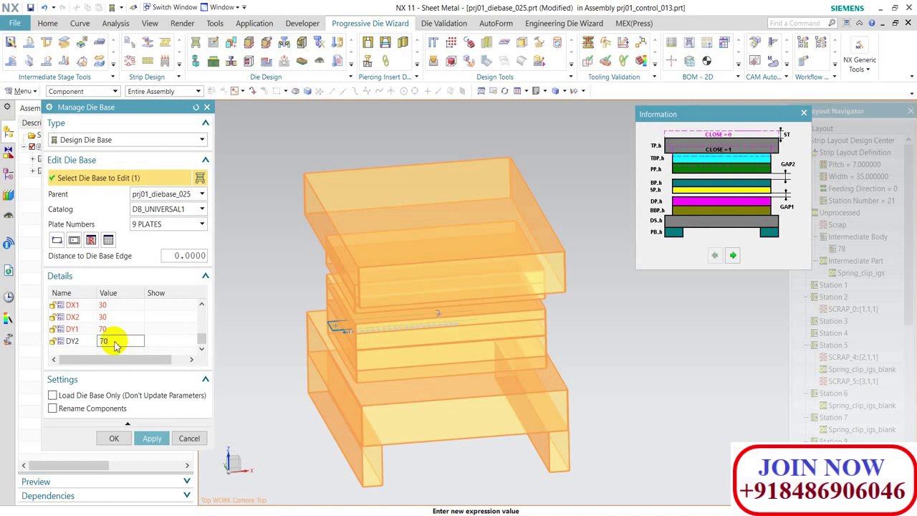
middle_click(356, 352)
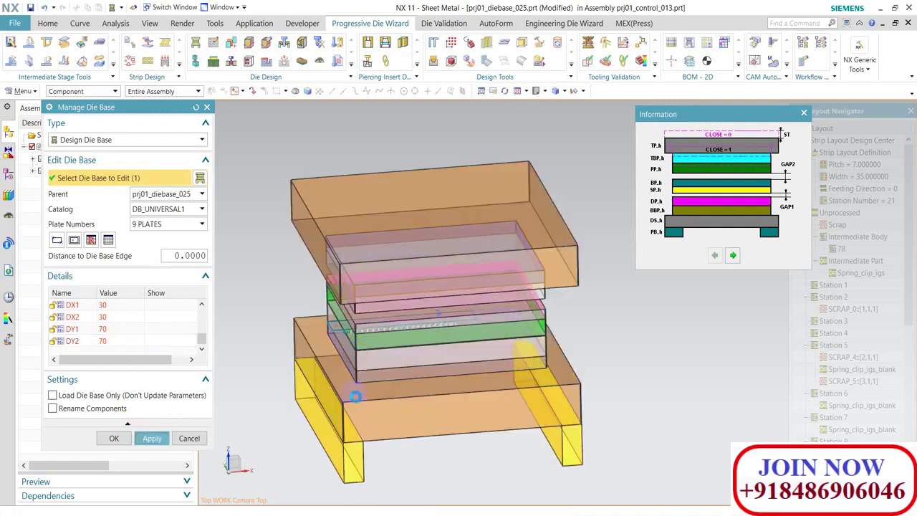
mouse_move(353, 373)
middle_down()
mouse_move(337, 340)
mouse_move(374, 333)
mouse_move(356, 344)
mouse_move(403, 326)
middle_up()
scroll(349, 328, up, 5)
scroll(361, 334, down, 5)
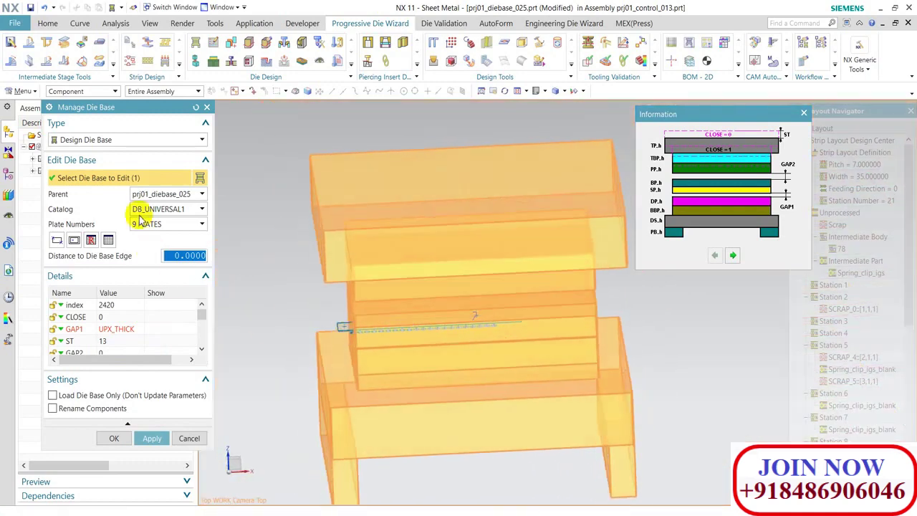
Specify a new die base origin point at XC -20
click(73, 239)
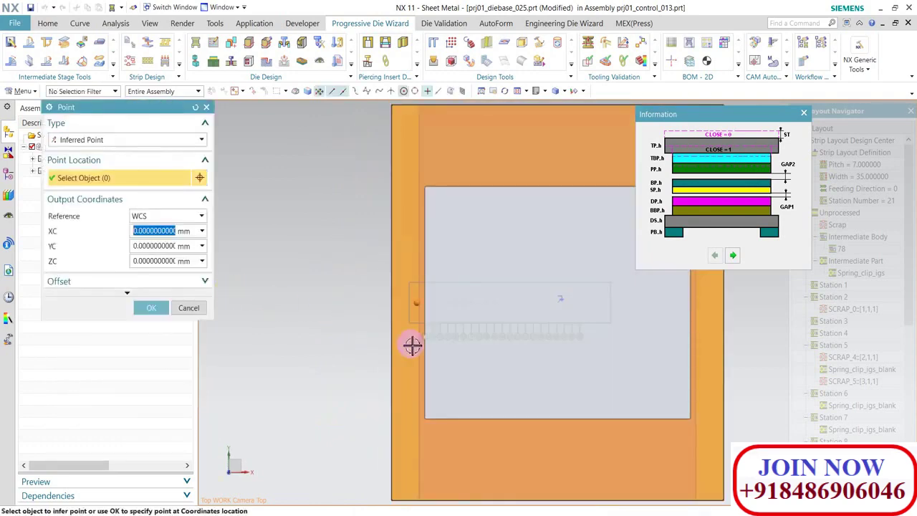
middle_drag(411, 344, 458, 307)
scroll(516, 327, up, 3)
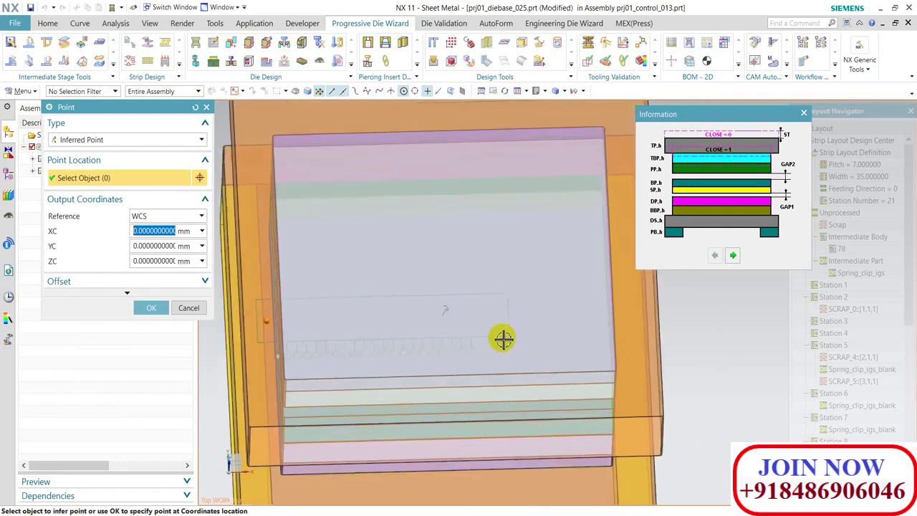
scroll(502, 334, down, 1)
scroll(502, 334, up, 1)
scroll(501, 334, up, 3)
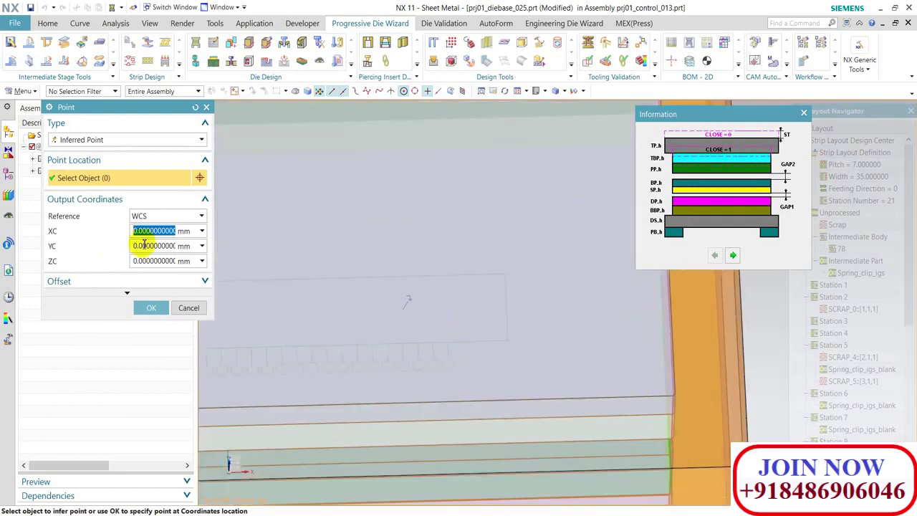
text(-20)
scroll(406, 301, down, 3)
scroll(301, 319, down, 2)
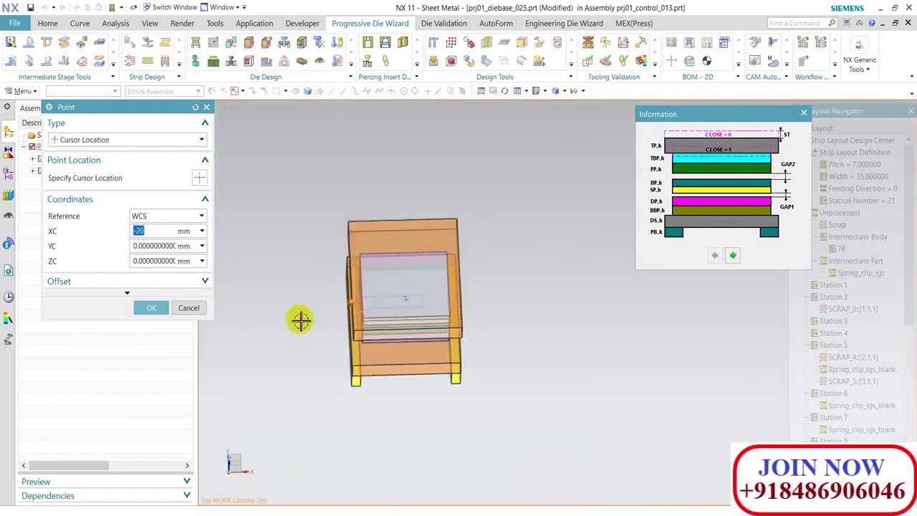
scroll(292, 313, up, 1)
click(151, 308)
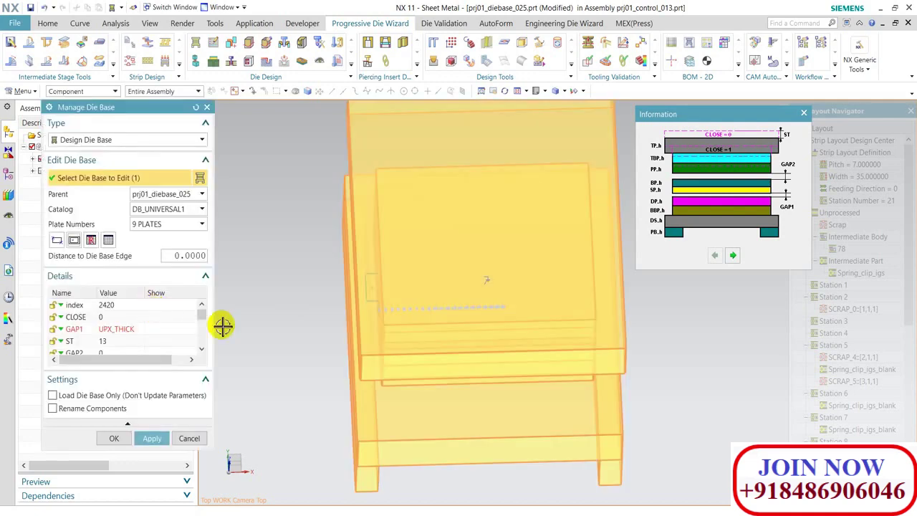
Apply the relocated die base position and close Manage Die Base
click(151, 438)
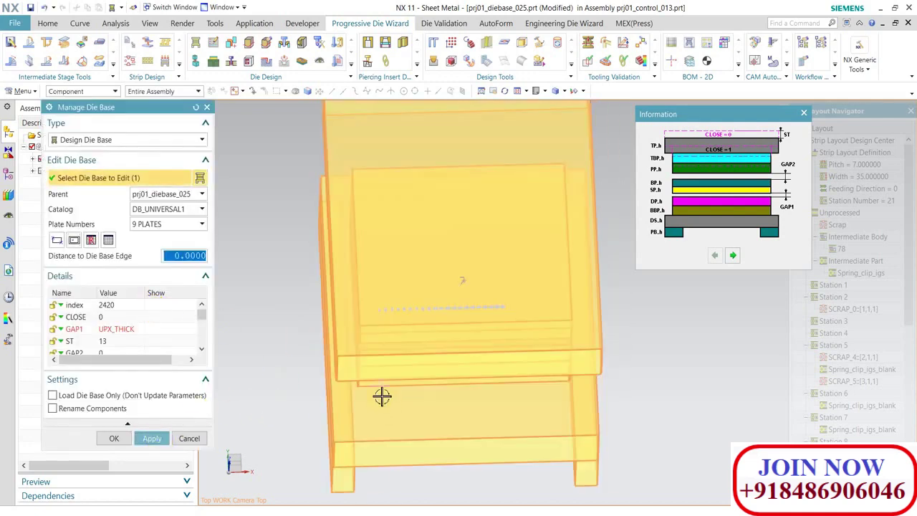
middle_drag(382, 396, 380, 363)
scroll(401, 303, up, 3)
scroll(395, 294, up, 1)
scroll(338, 366, down, 2)
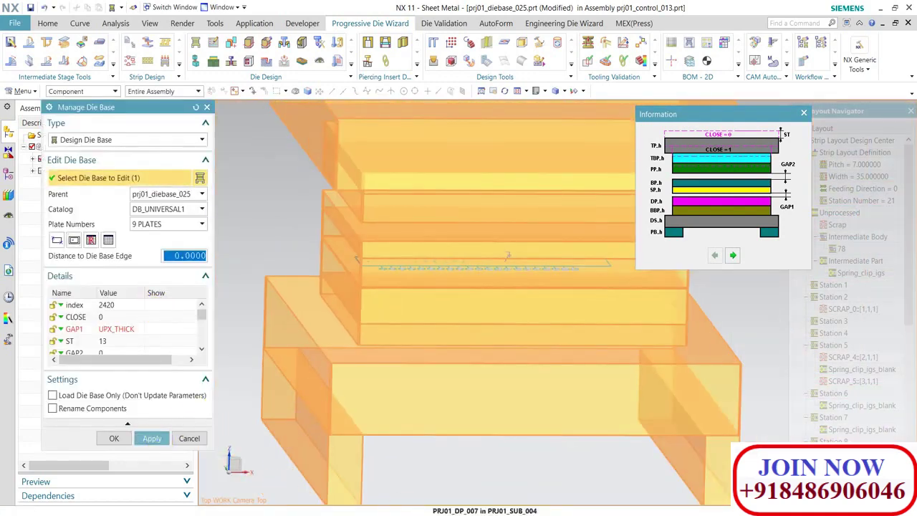
middle_click(389, 399)
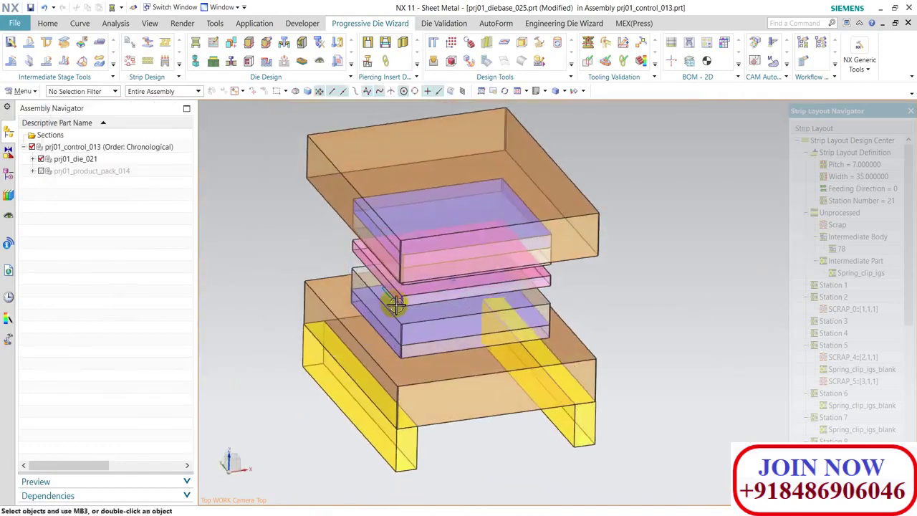
Orbit and zoom around the die set to inspect the strip layout
scroll(395, 303, up, 5)
mouse_move(395, 303)
middle_down()
mouse_move(390, 287)
mouse_move(404, 344)
middle_up()
scroll(392, 318, down, 5)
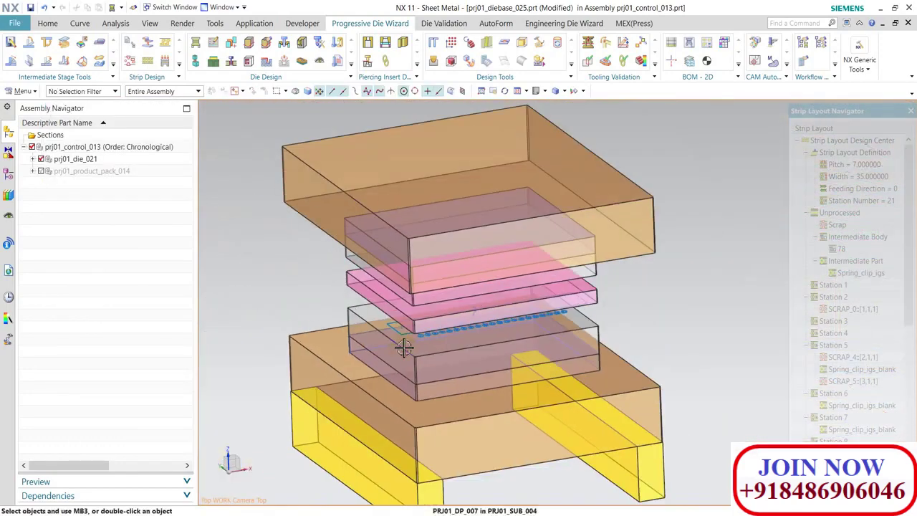
scroll(430, 296, down, 2)
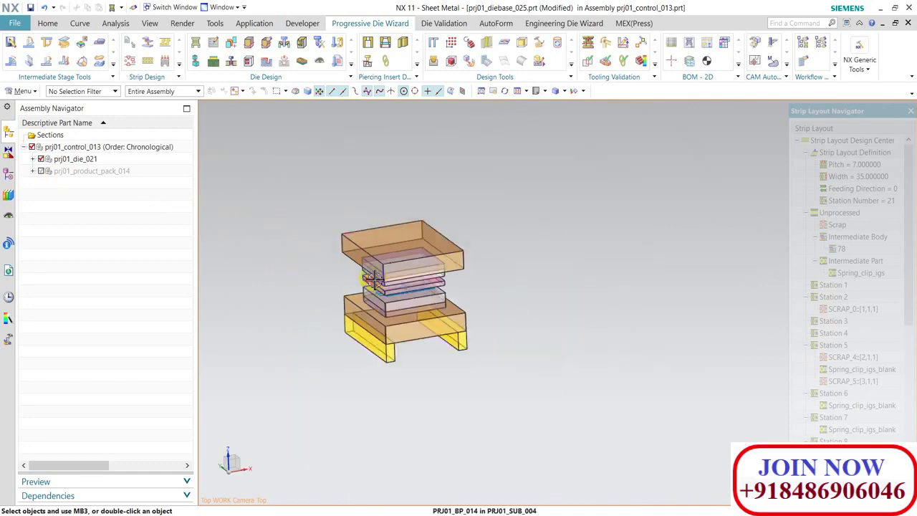
scroll(428, 306, up, 6)
scroll(427, 305, down, 2)
scroll(297, 365, down, 2)
scroll(308, 365, up, 4)
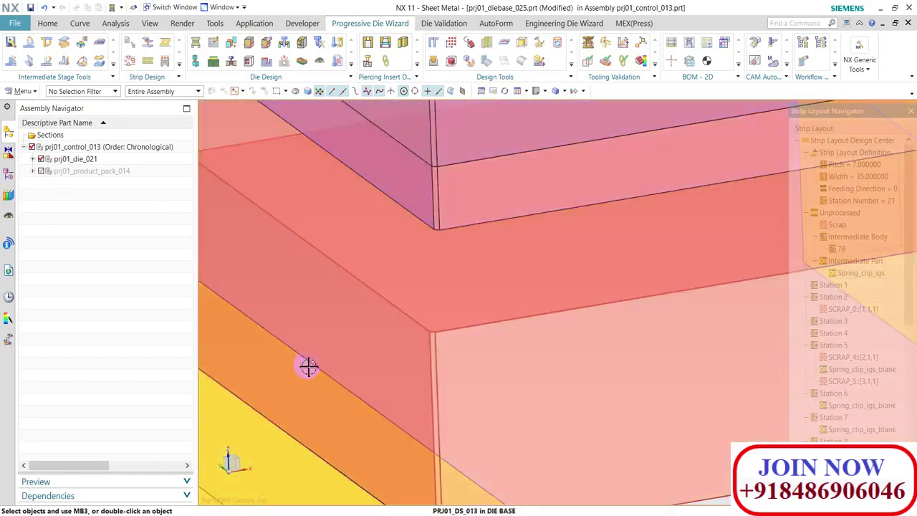
scroll(308, 366, down, 4)
middle_drag(307, 372, 297, 352)
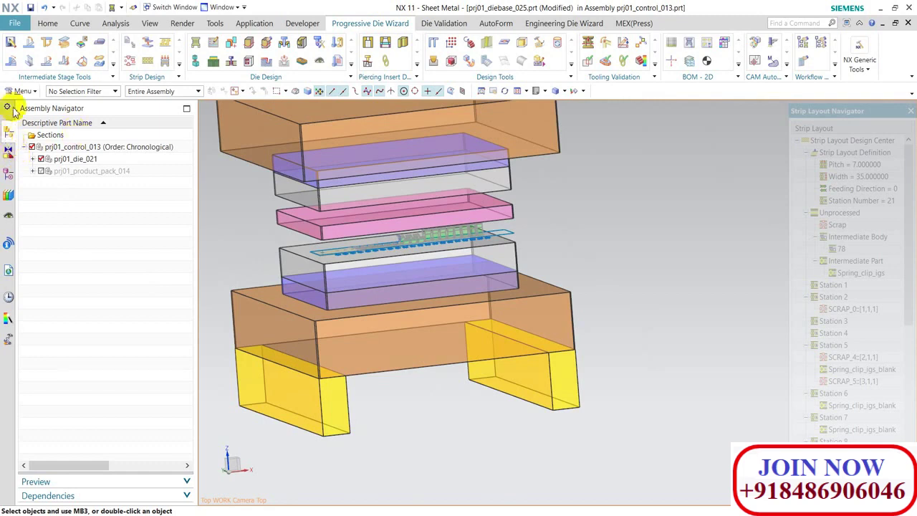
Expand prj01_die_021 in the Assembly Navigator and show prj01_control_013
click(9, 176)
click(8, 136)
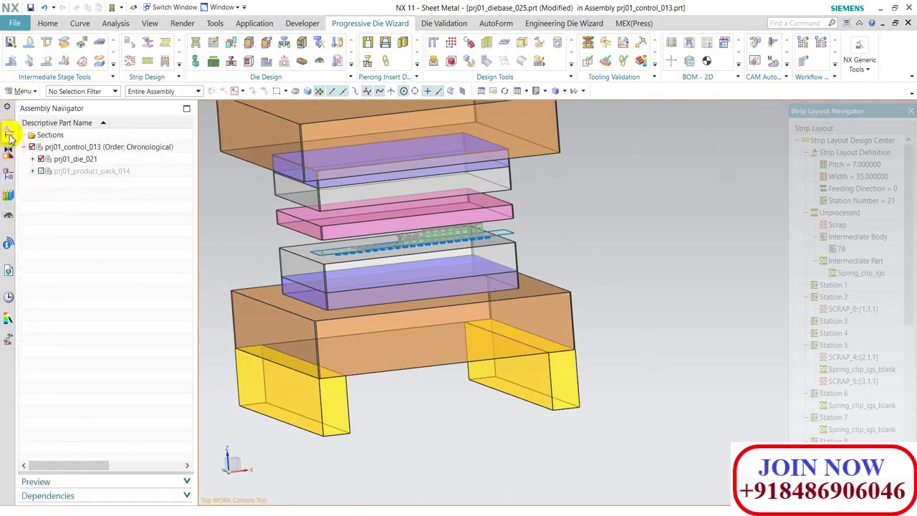
click(33, 159)
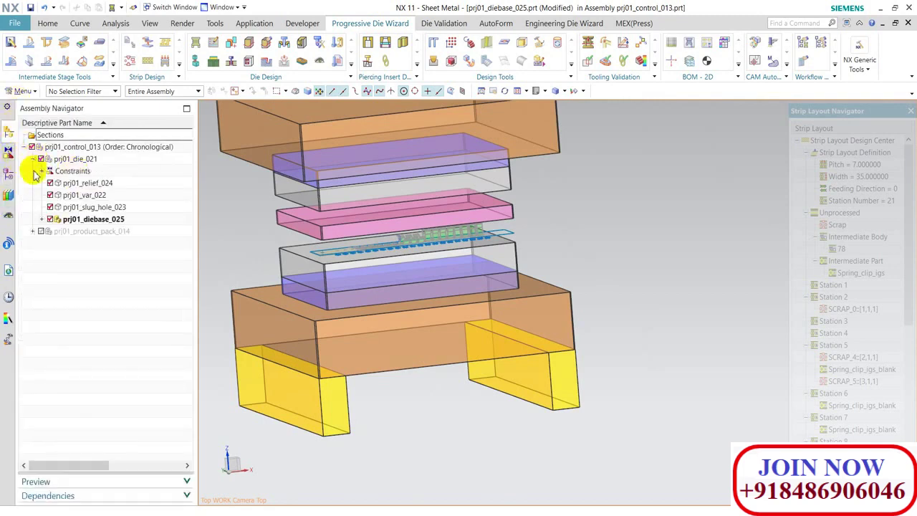
right_click(75, 146)
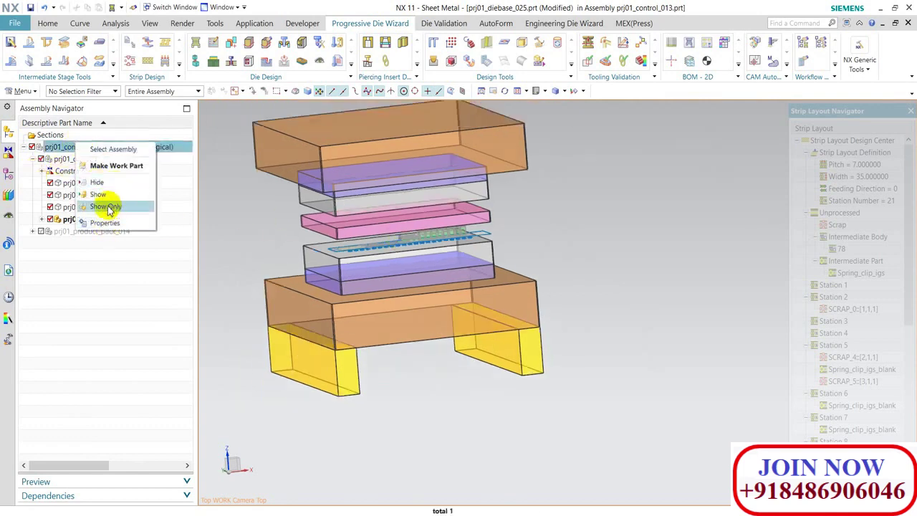
click(98, 195)
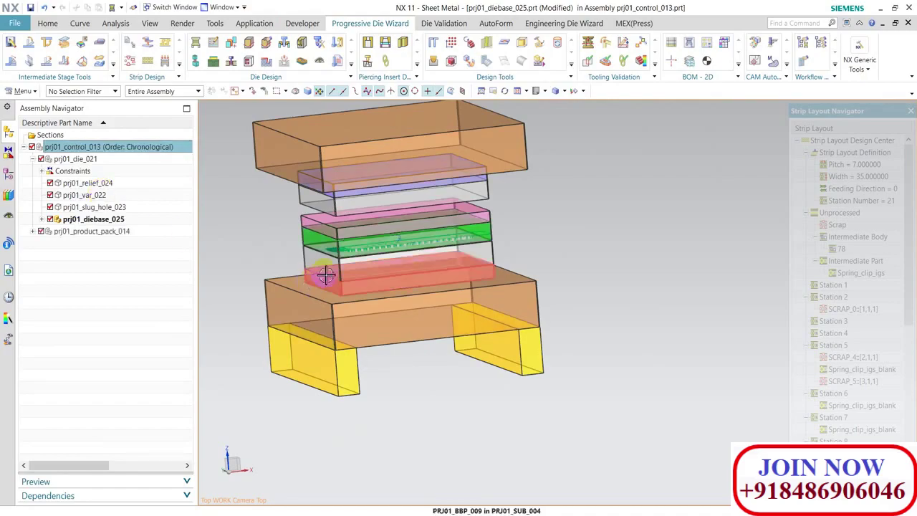
Inspect the die plates from top and side views, then select the green plate
mouse_move(239, 227)
middle_down()
mouse_move(321, 266)
mouse_move(337, 256)
middle_up()
scroll(337, 256, up, 5)
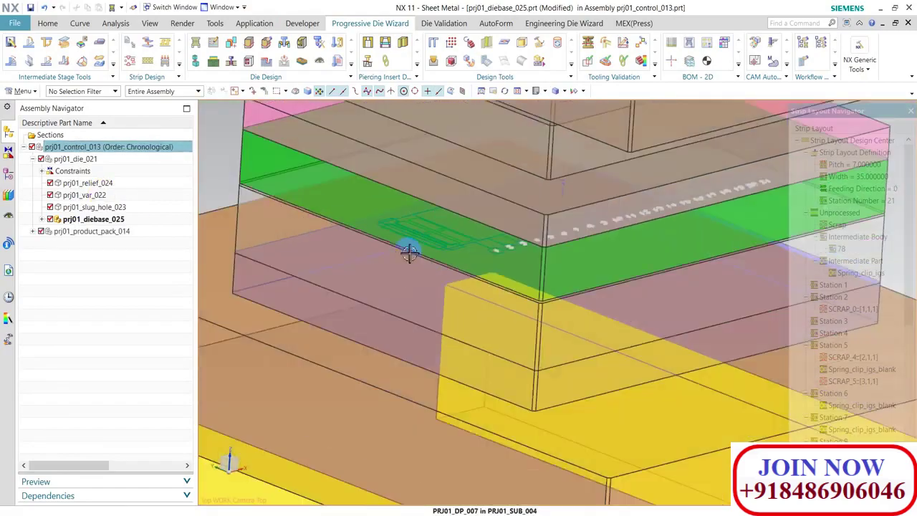
scroll(409, 251, down, 3)
scroll(375, 250, up, 3)
middle_drag(395, 231, 383, 258)
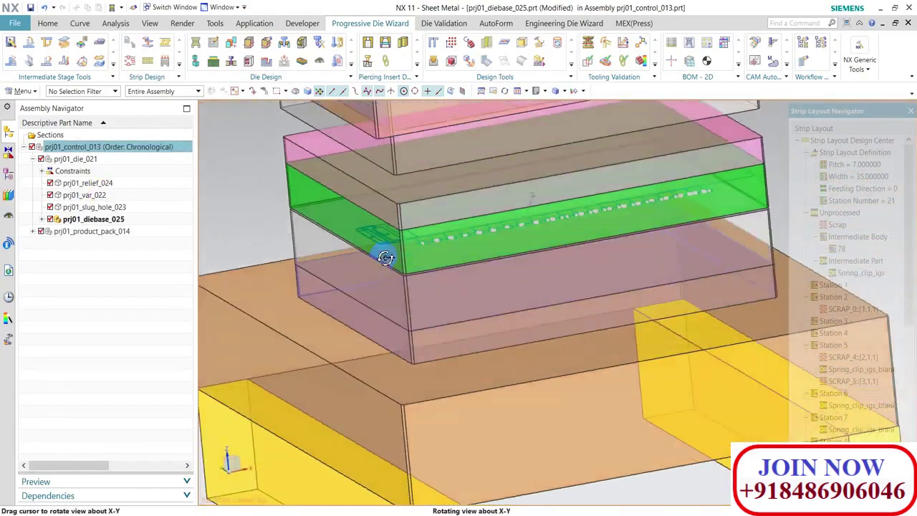
scroll(410, 254, up, 3)
scroll(409, 253, up, 2)
scroll(273, 239, down, 5)
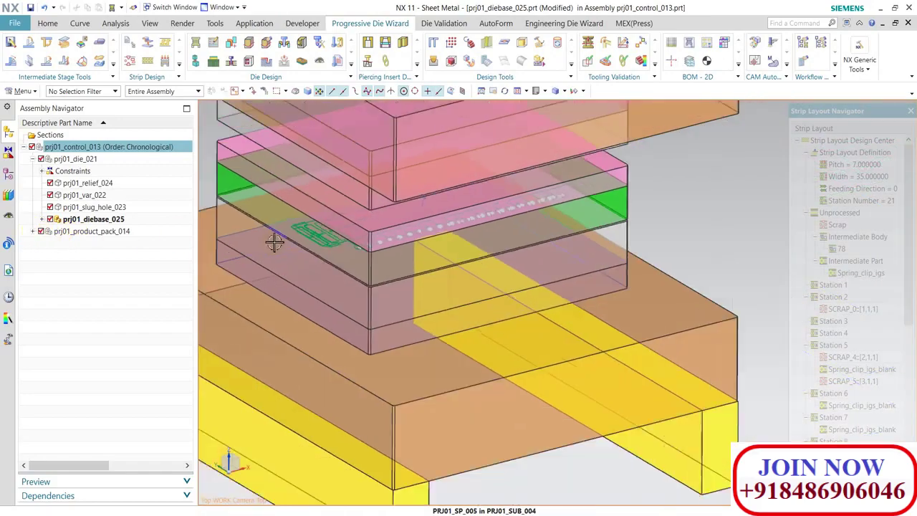
middle_drag(273, 239, 364, 221)
click(425, 185)
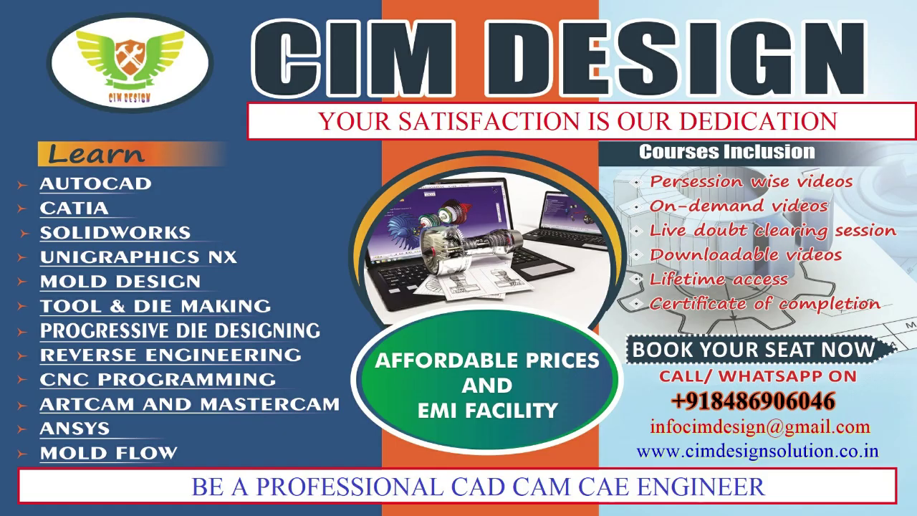